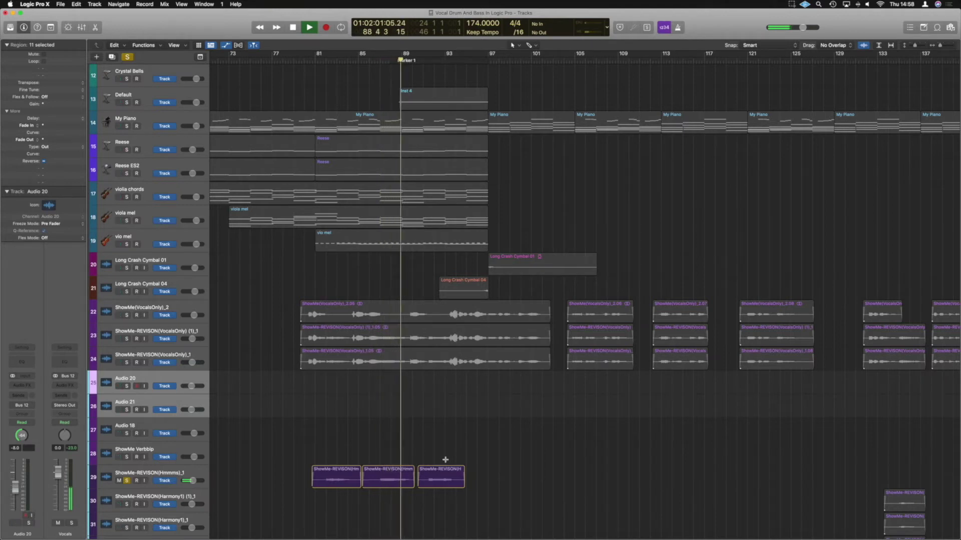
Step: Set the cycle range to bars 81–90 and audition the Hmmms vocal regions together with the full mix
key("space")
left_click(195, 472)
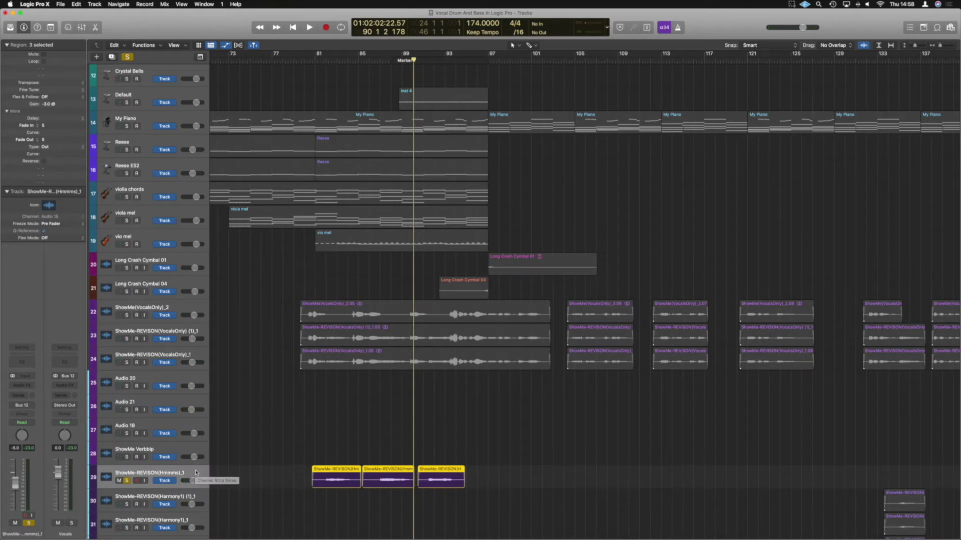
left_click_drag(316, 58, 417, 61)
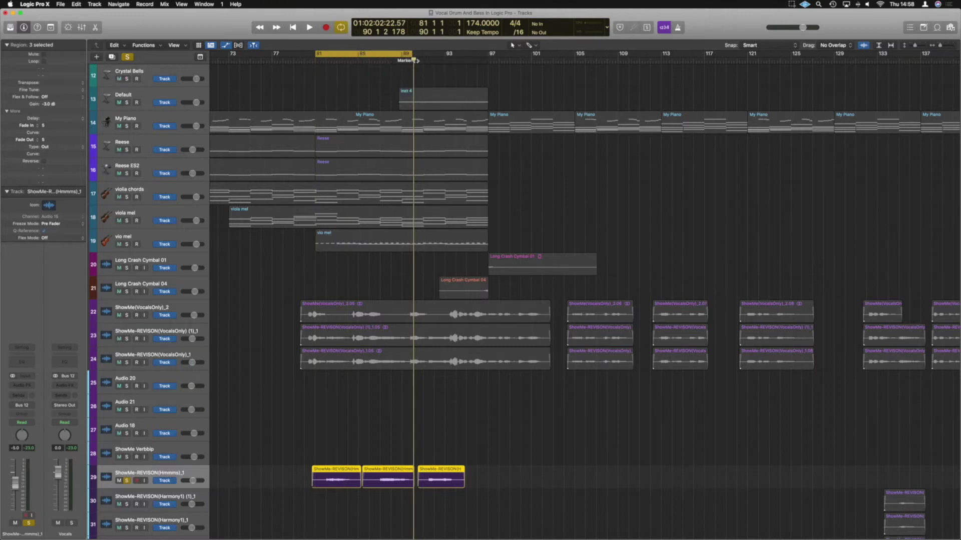
key("space")
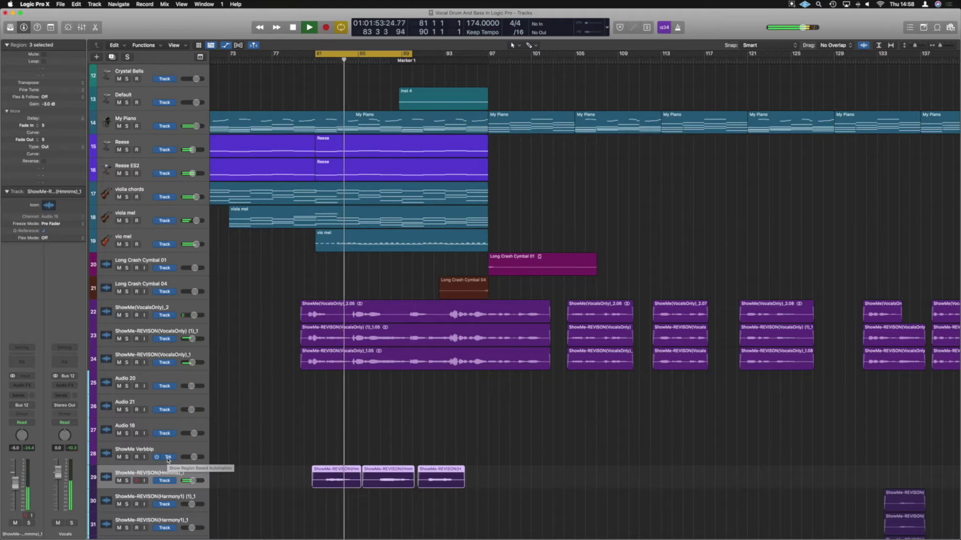
key("space")
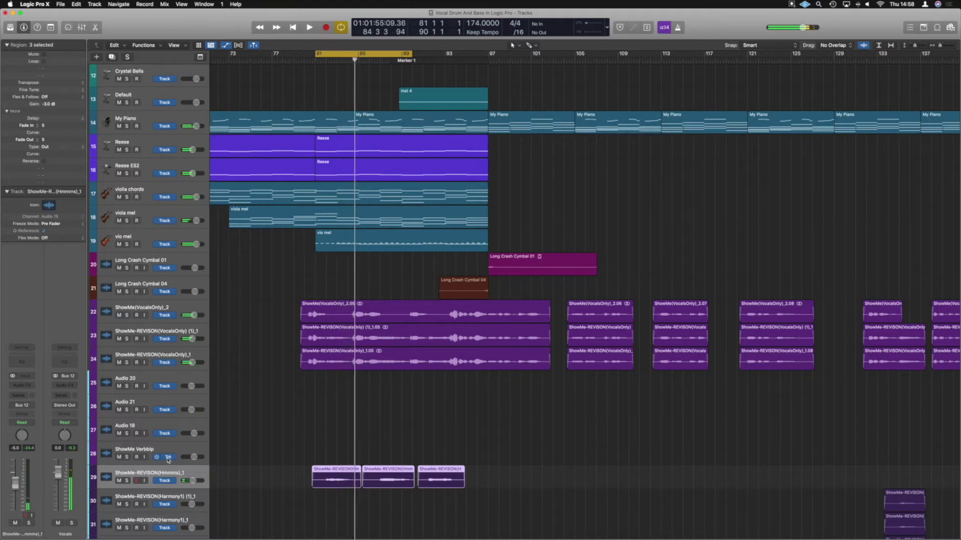
Step: Create a duplicate of the Hmmms vocal track and copy its first region, near bar 81, onto it
key("super+d")
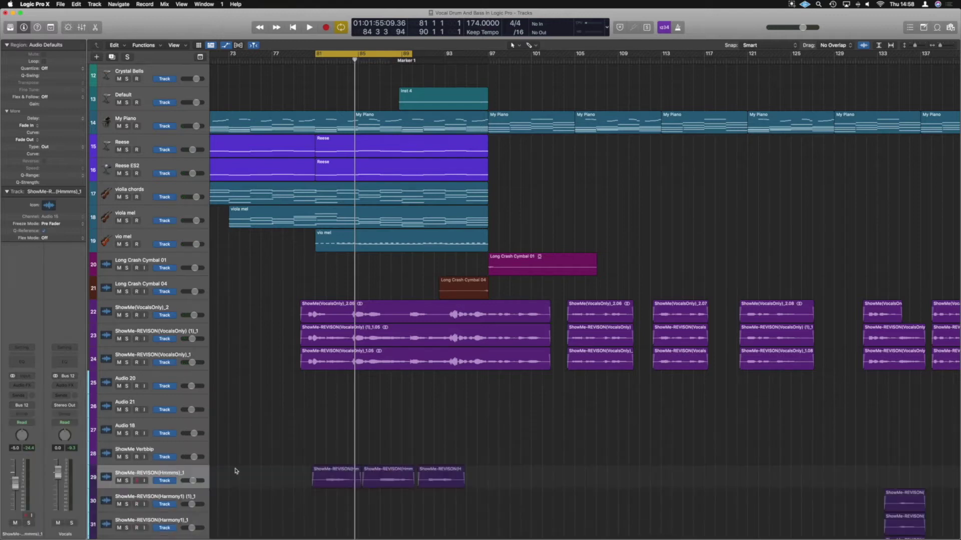
key("super+d")
left_click(335, 471)
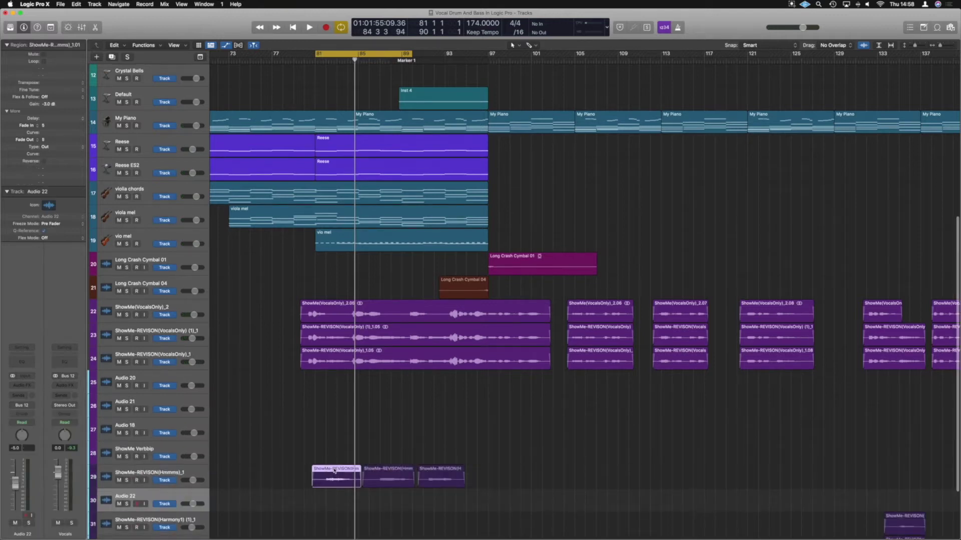
left_click_drag(330, 470, 321, 508)
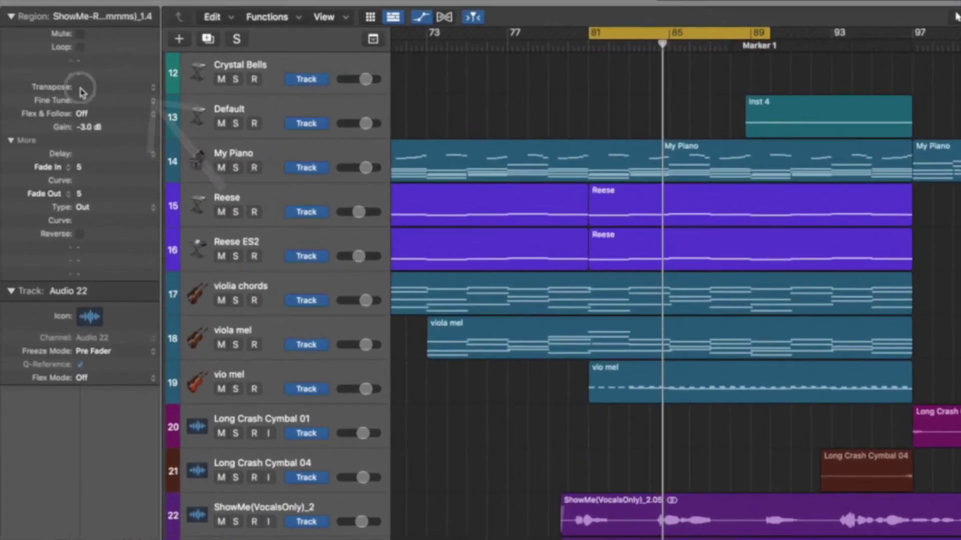
Step: Transpose the copied Hmmms region by -12 semitones and audition it soloed
double_click(81, 89)
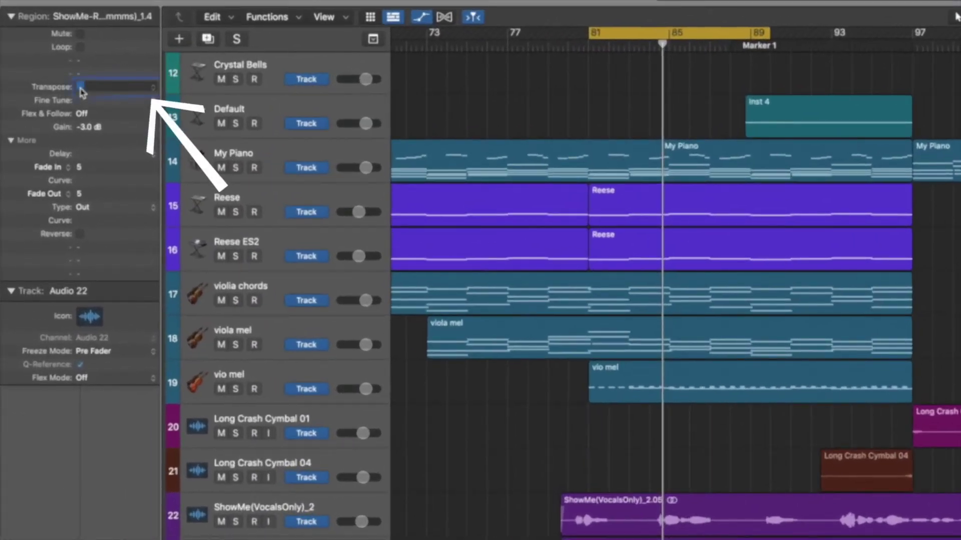
type("-12")
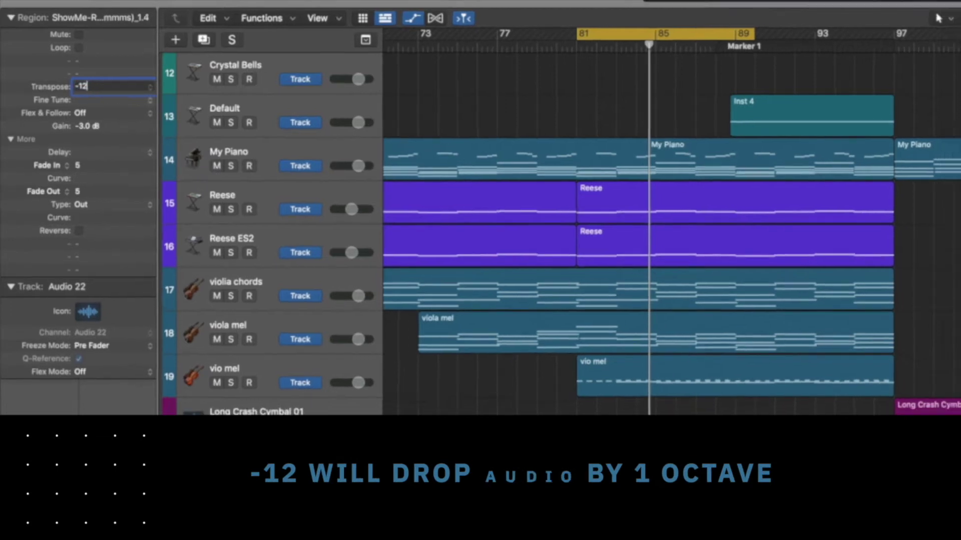
key("Return")
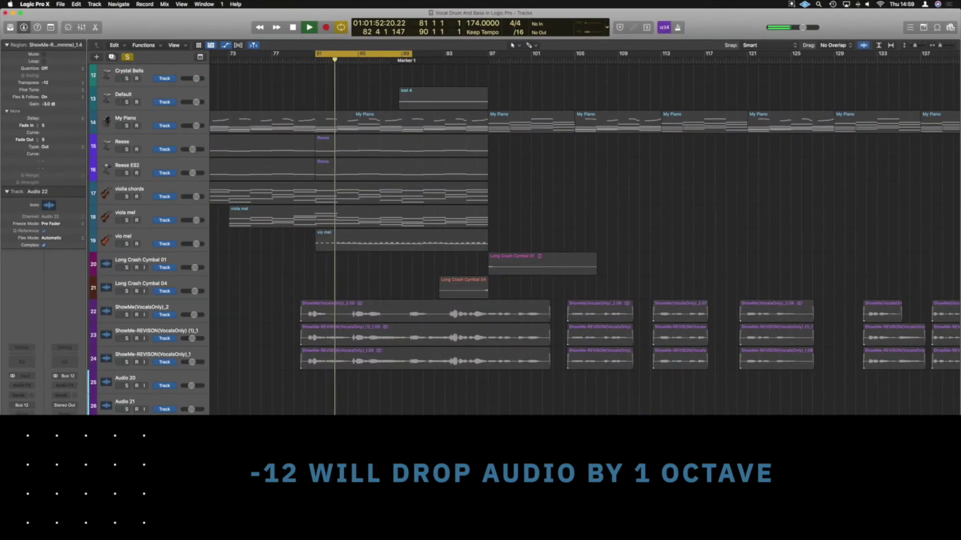
key("space")
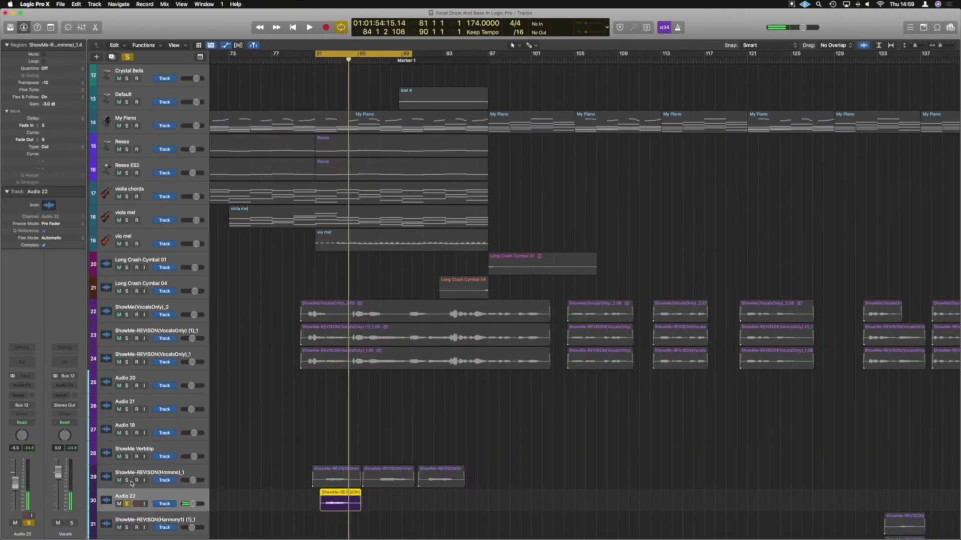
Step: Solo the original Hmmms track alongside its lower-octave copy and listen to both together
left_click(127, 480)
key("space")
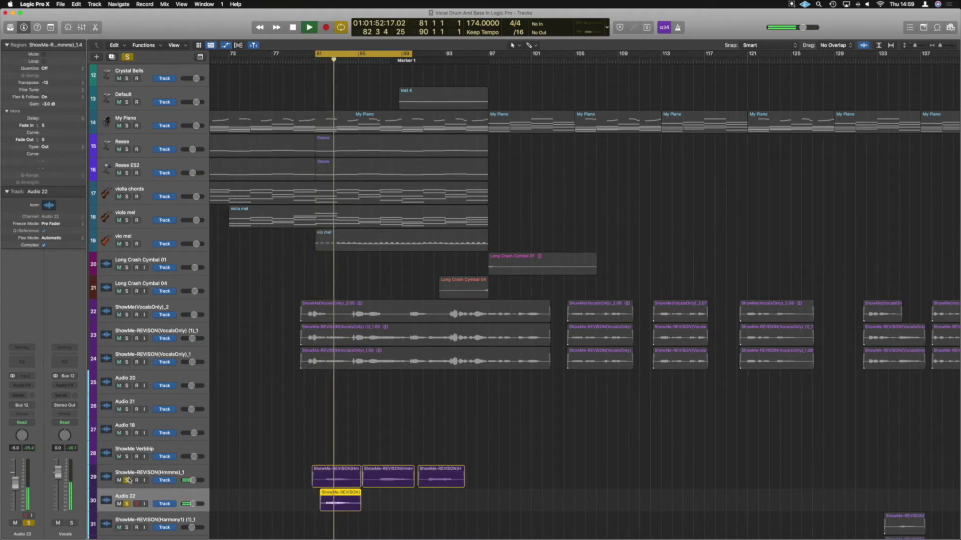
key("space")
Step: Add another duplicate track with a copy of the first Hmmms region transposed +12, and play all three octaves in the full mix
left_click(500, 453)
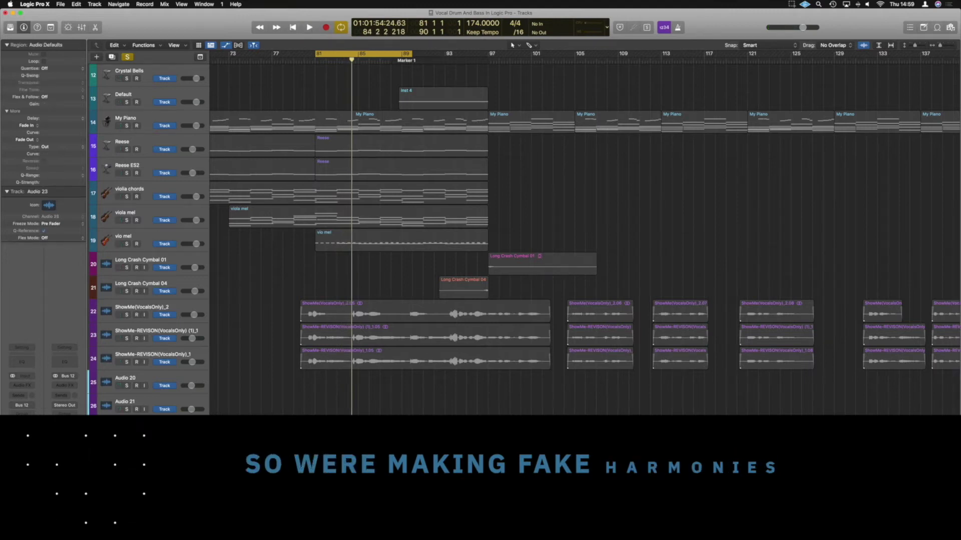
scroll(341, 350, "down", 1)
left_click(342, 501)
double_click(54, 83)
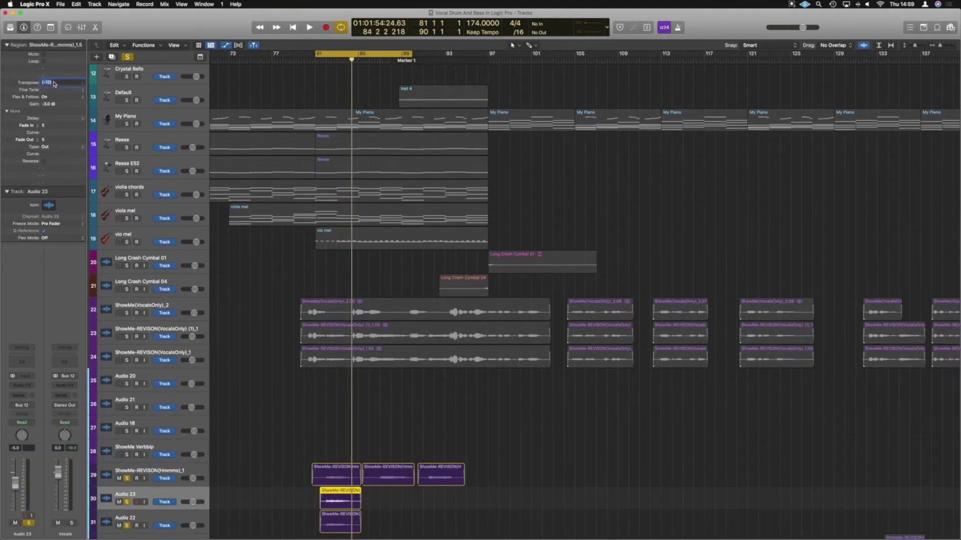
key("Return")
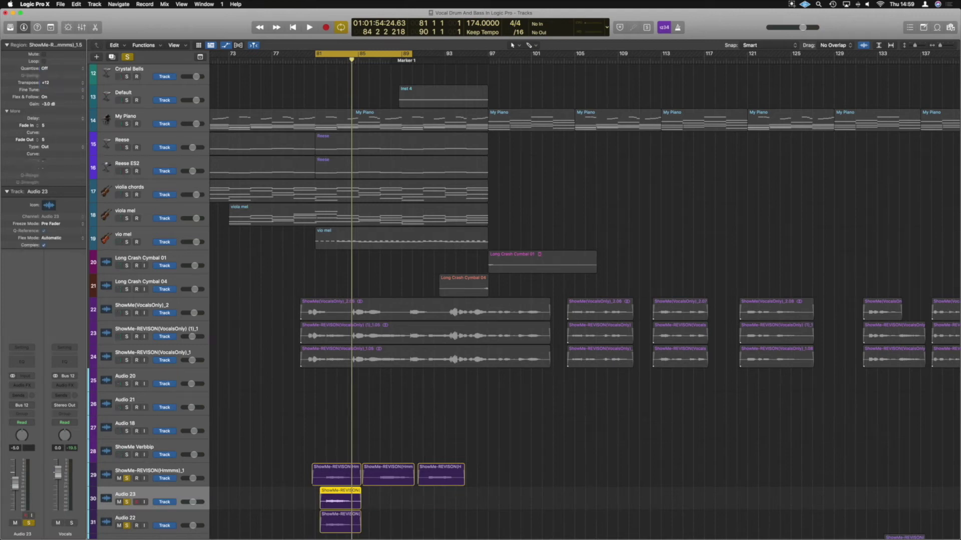
key("space")
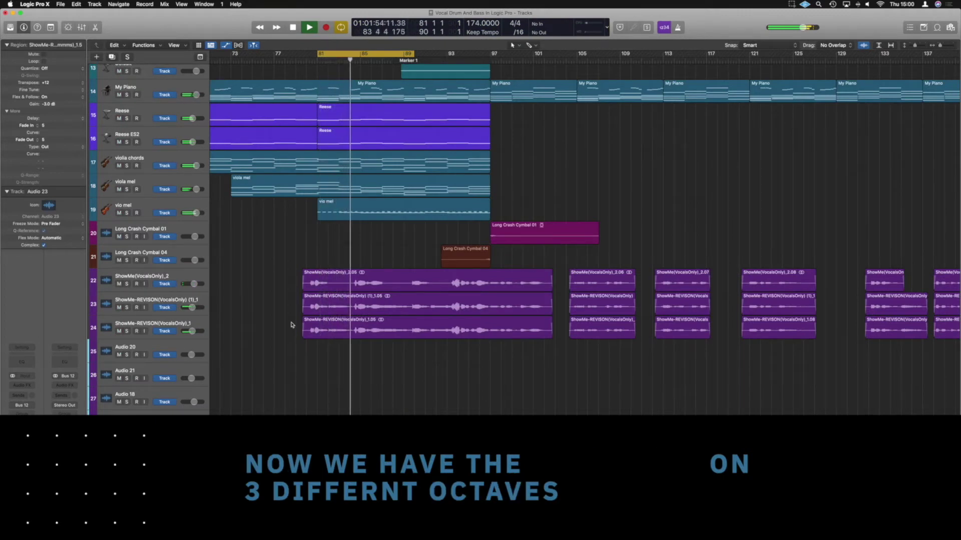
key("space")
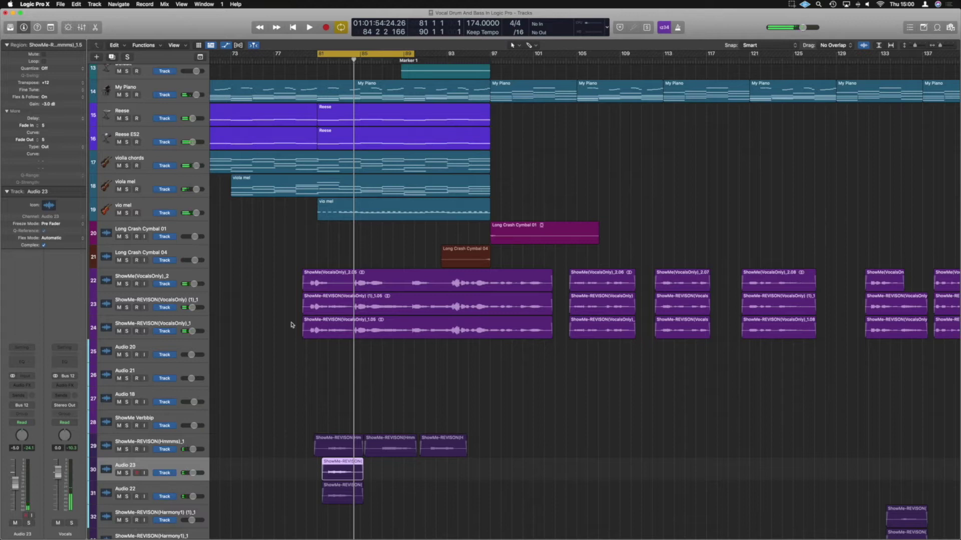
Step: Add octave copies of the remaining two Hmmms regions, transposed +12 on Audio 23 and -12 on Audio 22
left_click_drag(471, 451, 378, 478)
left_click(463, 467, "shift")
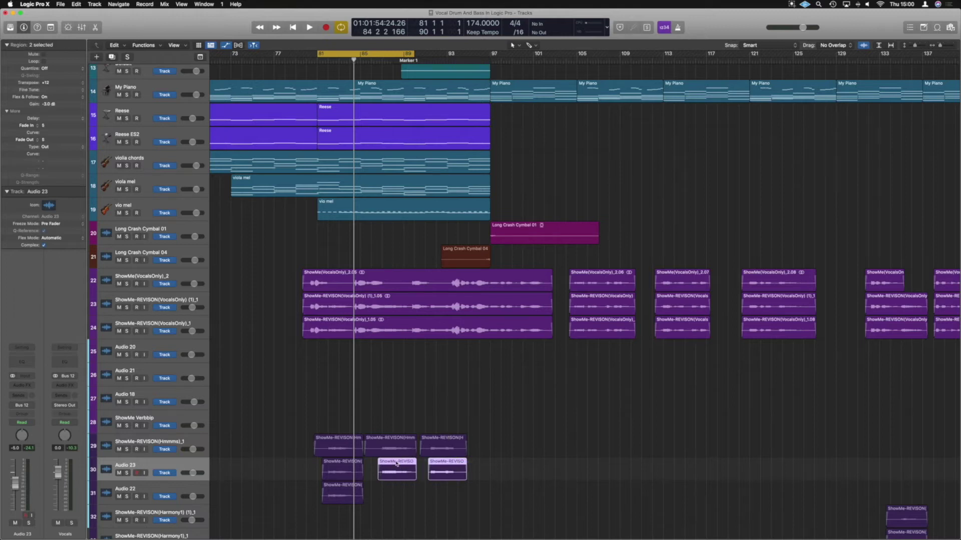
left_click_drag(395, 472, 395, 485)
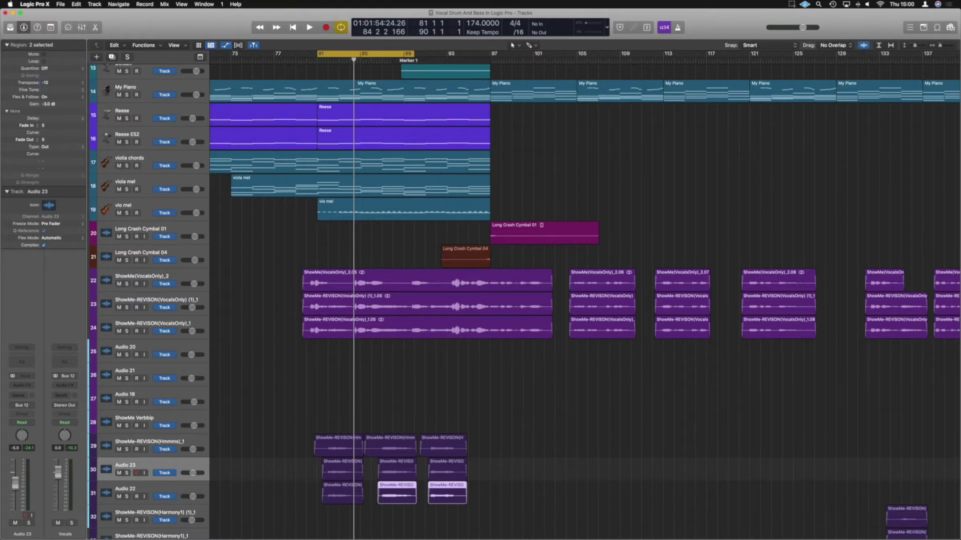
Step: Extend the cycle range to bar 97 and play the section with all the octave harmonies
left_click_drag(413, 53, 491, 53)
left_click(478, 440)
key("space")
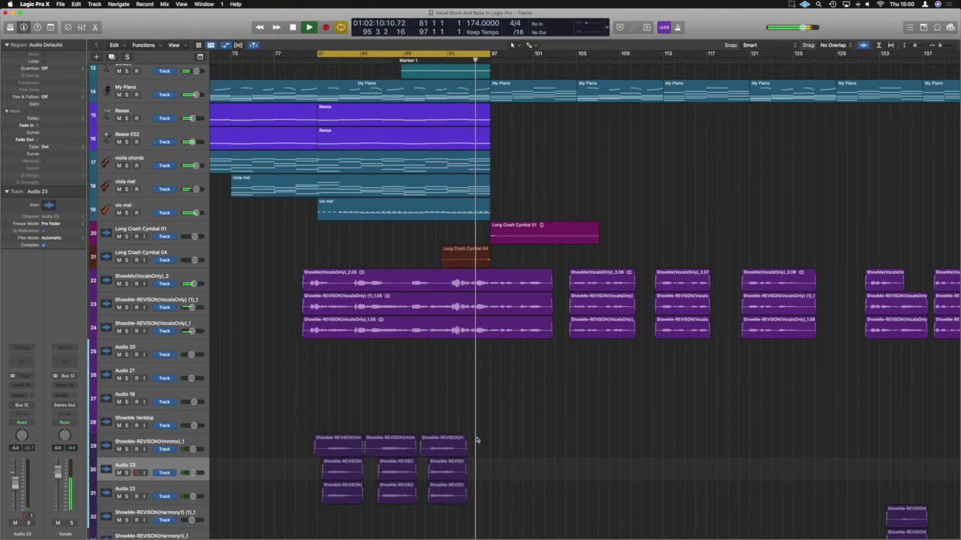
key("space")
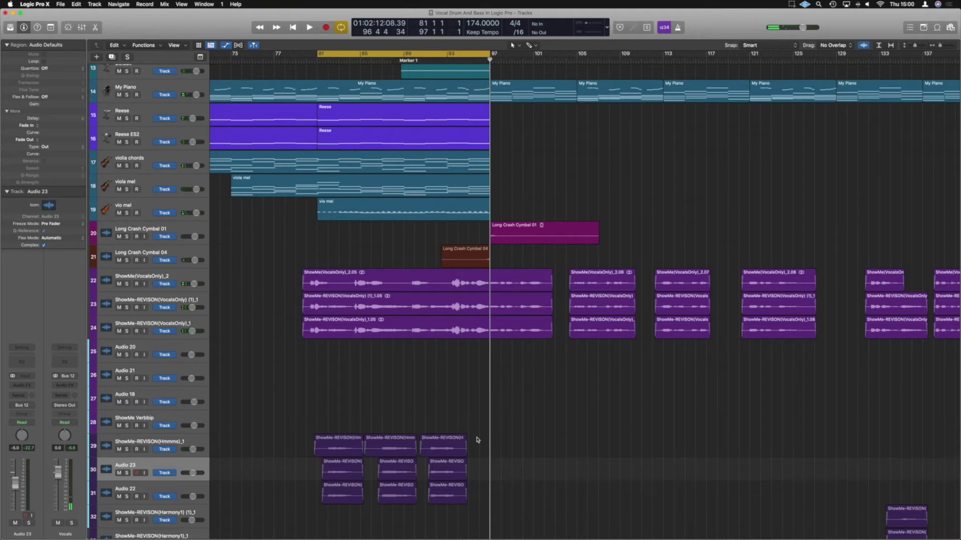
Step: Show the mixer and add a Bus 2 Large Room send to the Hmmms, Audio 23 and Audio 22 tracks together
key("x")
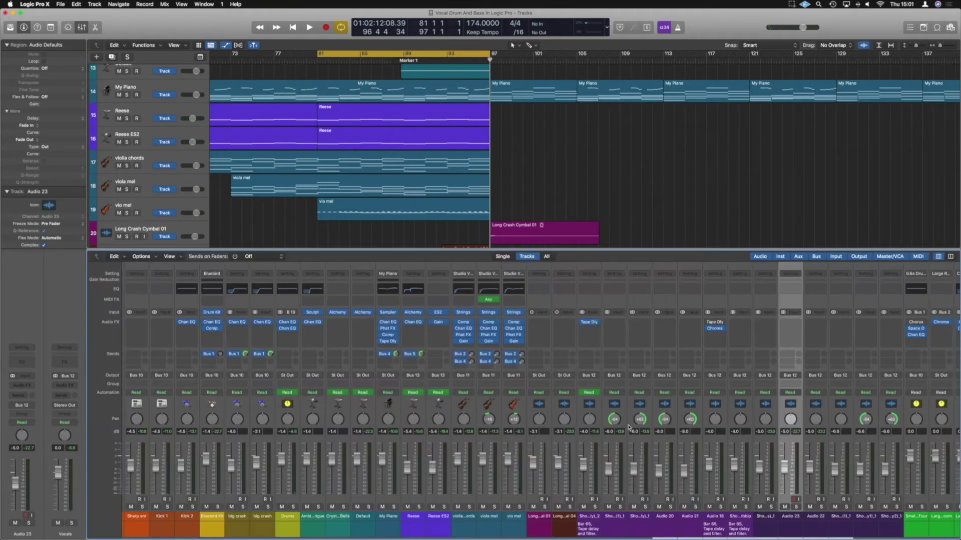
scroll(629, 426, "right", 3)
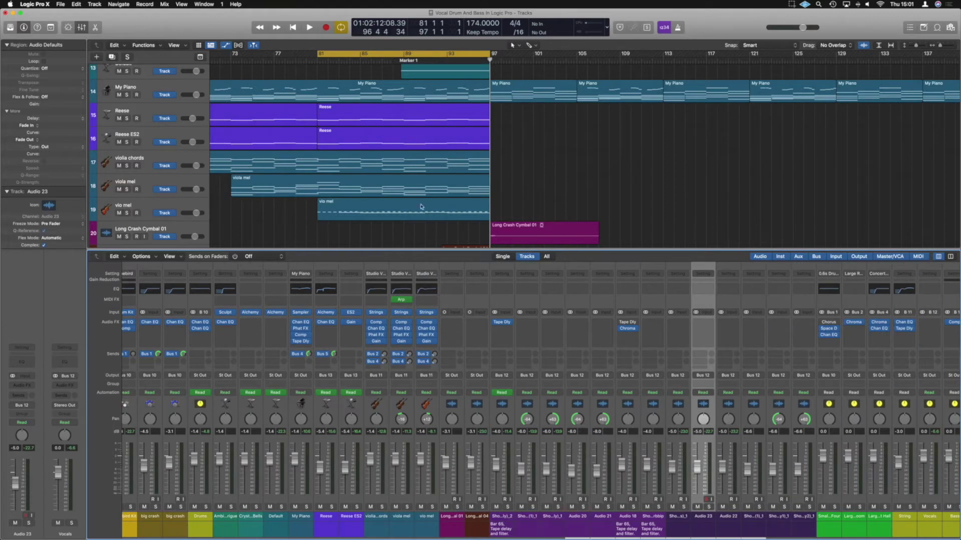
scroll(355, 202, "down", 5)
scroll(354, 202, "down", 6)
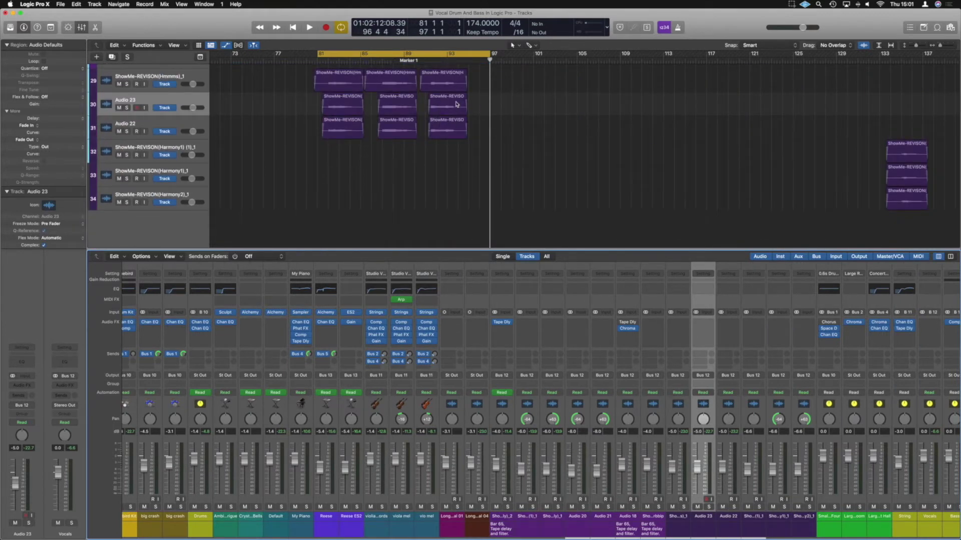
scroll(456, 105, "up", 1)
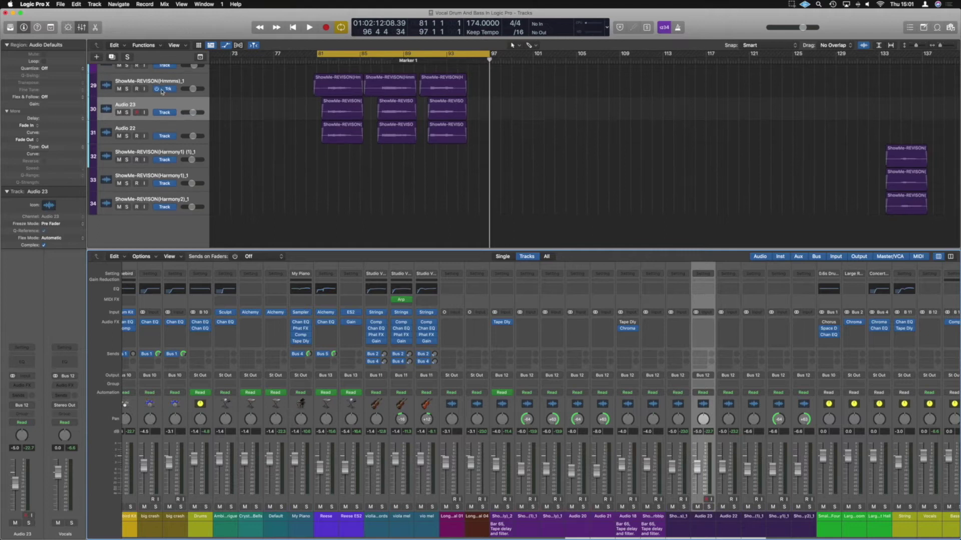
left_click(197, 83)
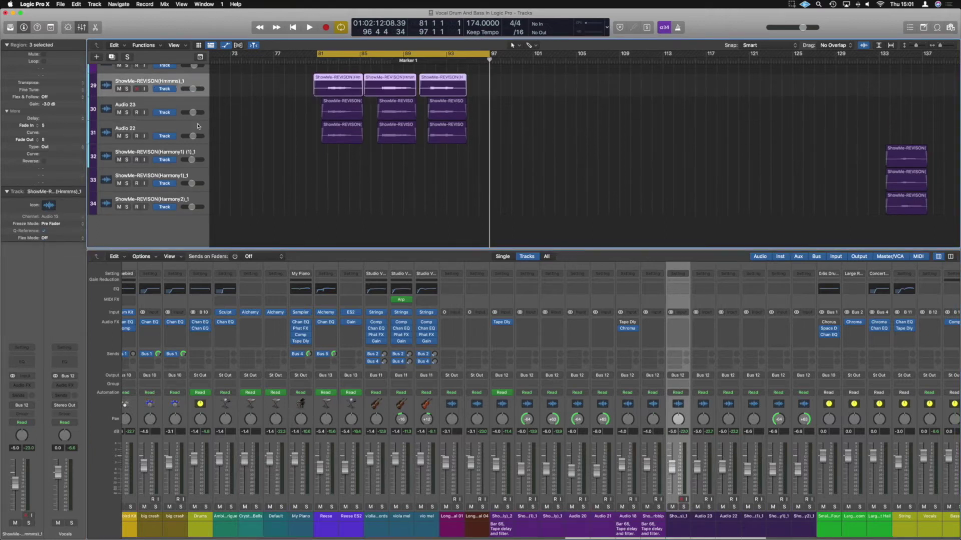
left_click(198, 126, "shift")
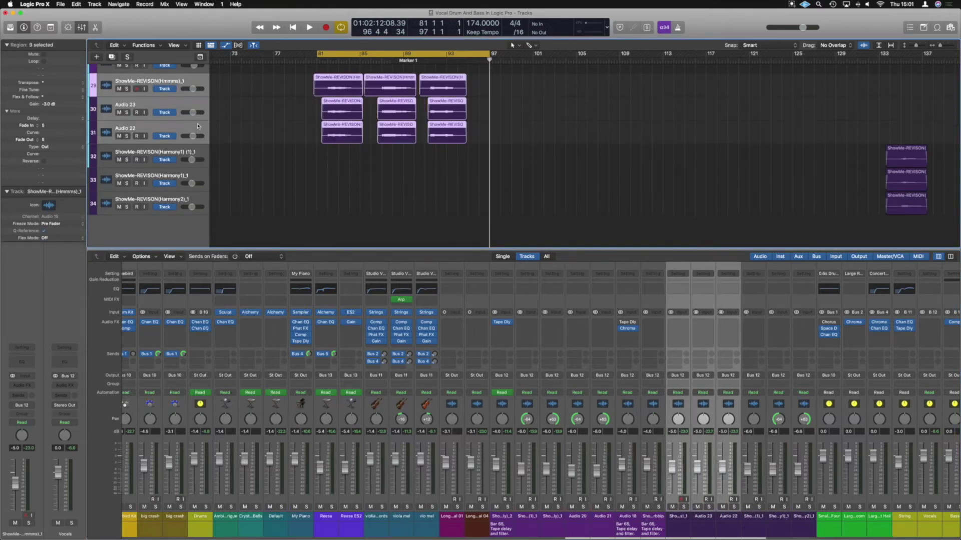
left_click(679, 355)
mouse_move(689, 366)
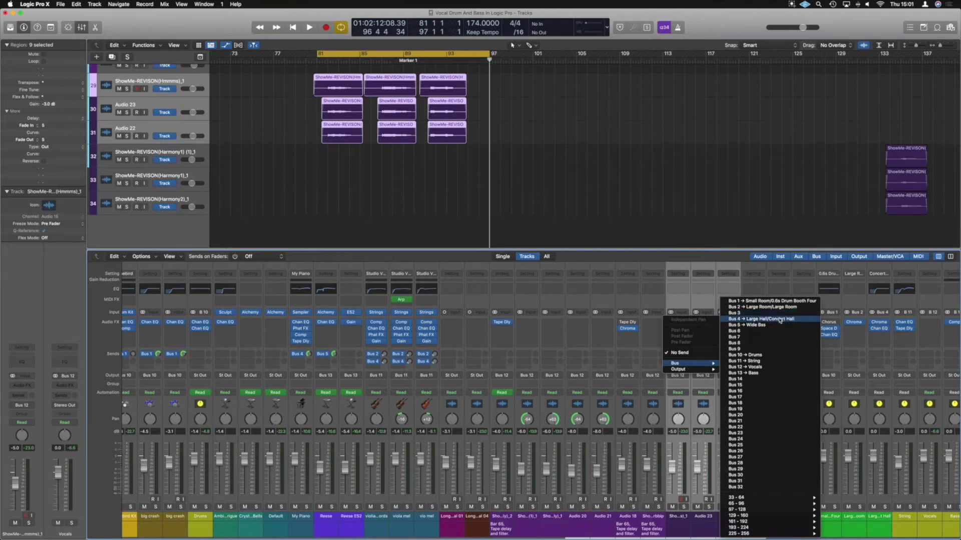
left_click(779, 307)
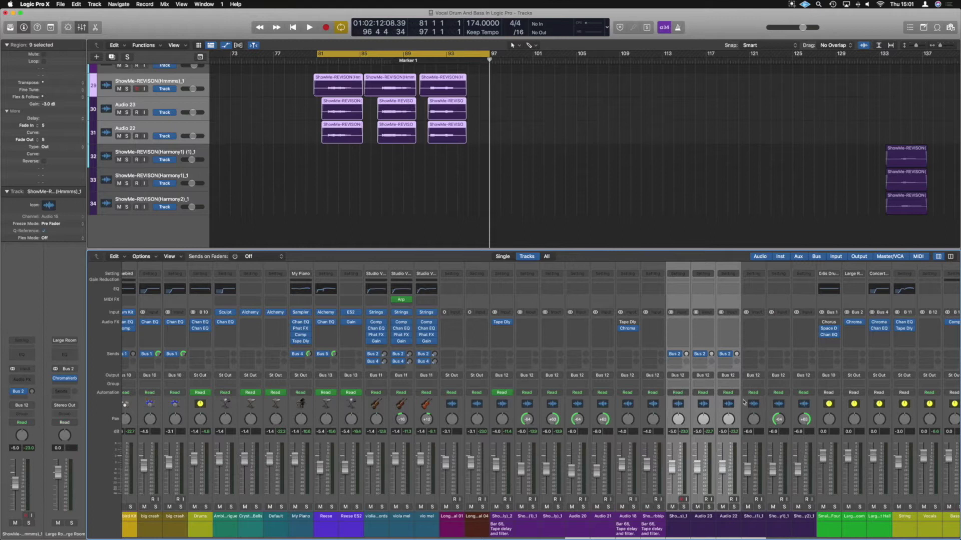
Step: Raise the Bus 2 sends on the three Hmmms tracks to 0.0 dB, fine-tune them during playback, and deselect the regions
scroll(700, 375, "right", 2)
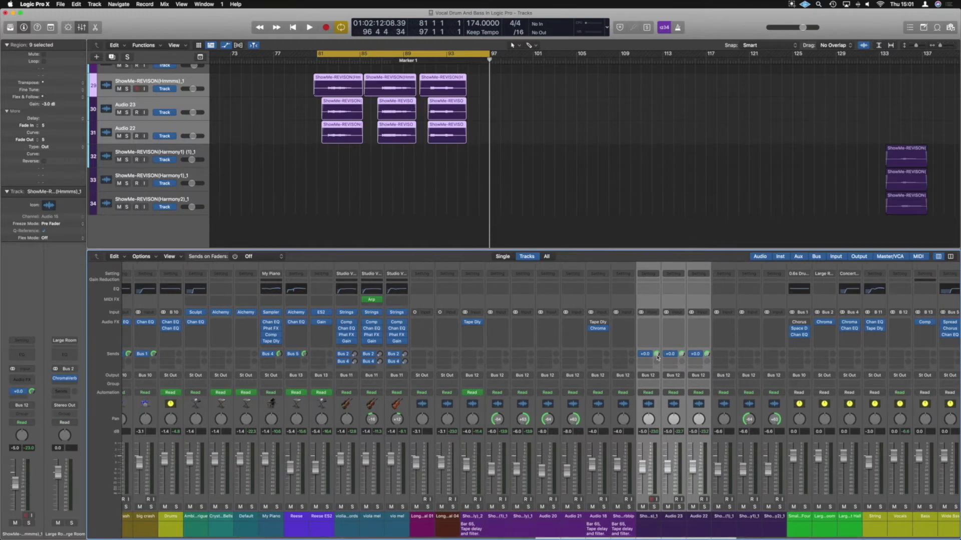
key("space")
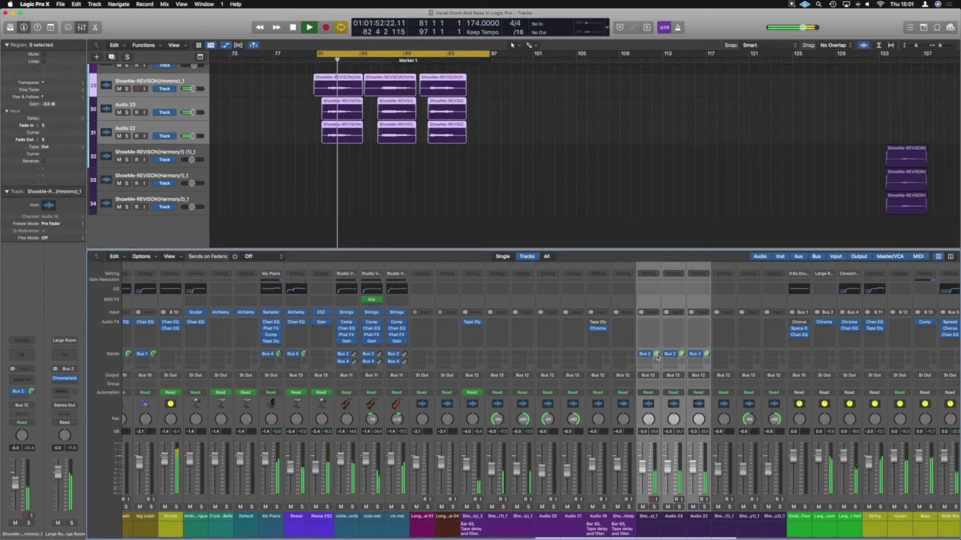
left_click_drag(656, 354, 658, 365)
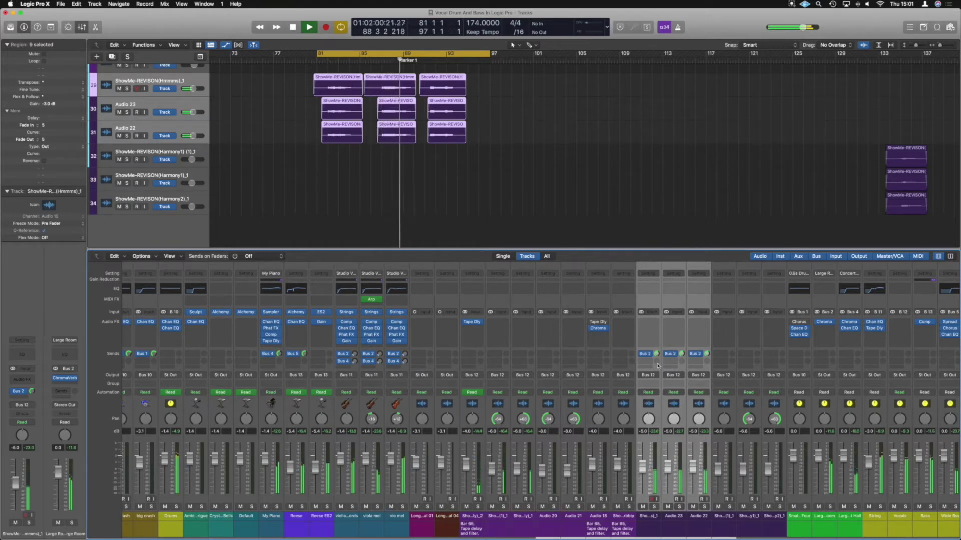
key("space")
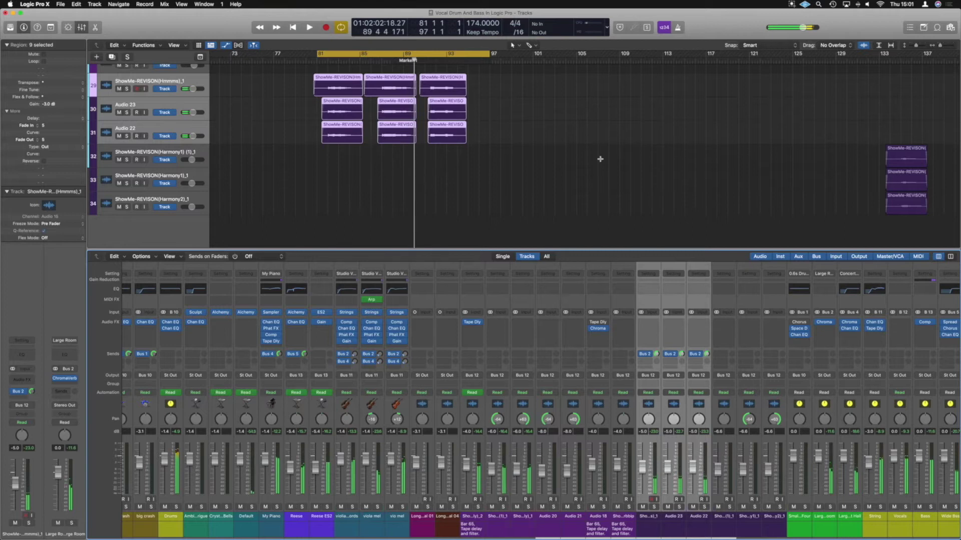
left_click(601, 151)
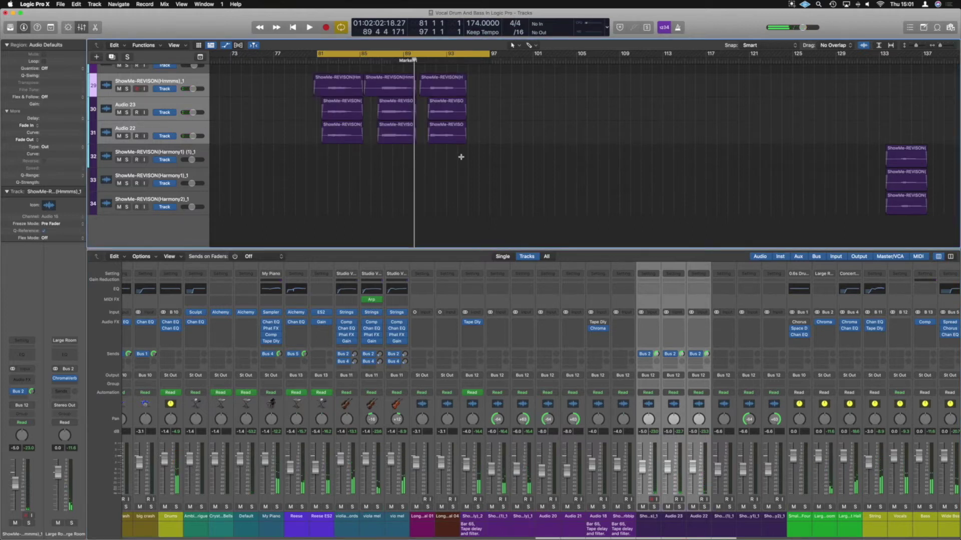
scroll(461, 156, "right", 2)
scroll(461, 156, "up", 1)
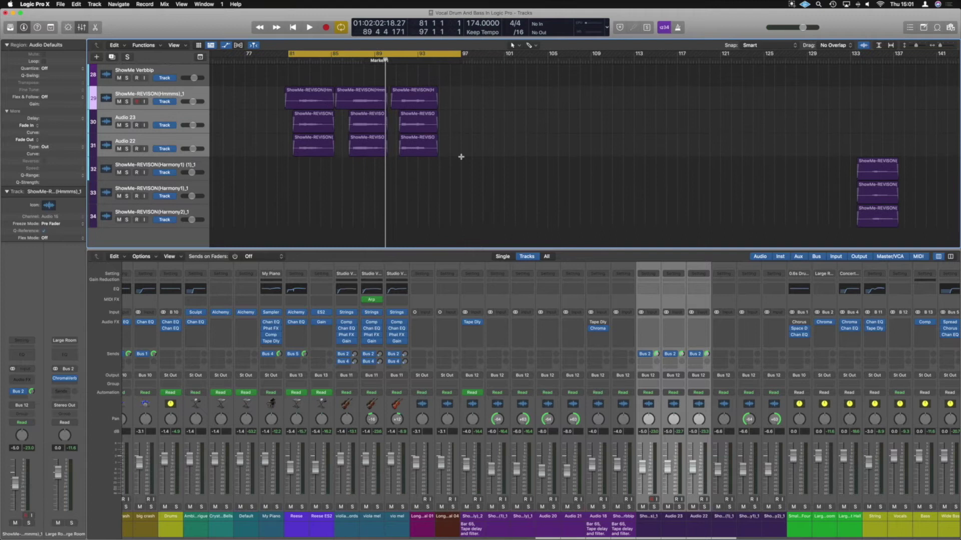
Step: Solo Audio 23 and Audio 22 and play the section to hear the octave harmonies alone
scroll(461, 156, "up", 3)
scroll(461, 157, "up", 2)
scroll(460, 156, "down", 2)
scroll(507, 205, "down", 1)
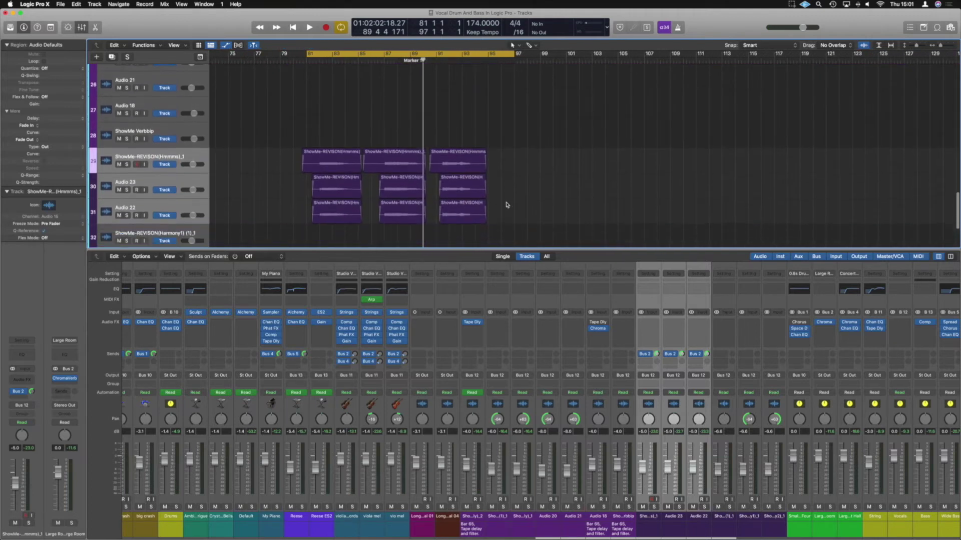
left_click(192, 176)
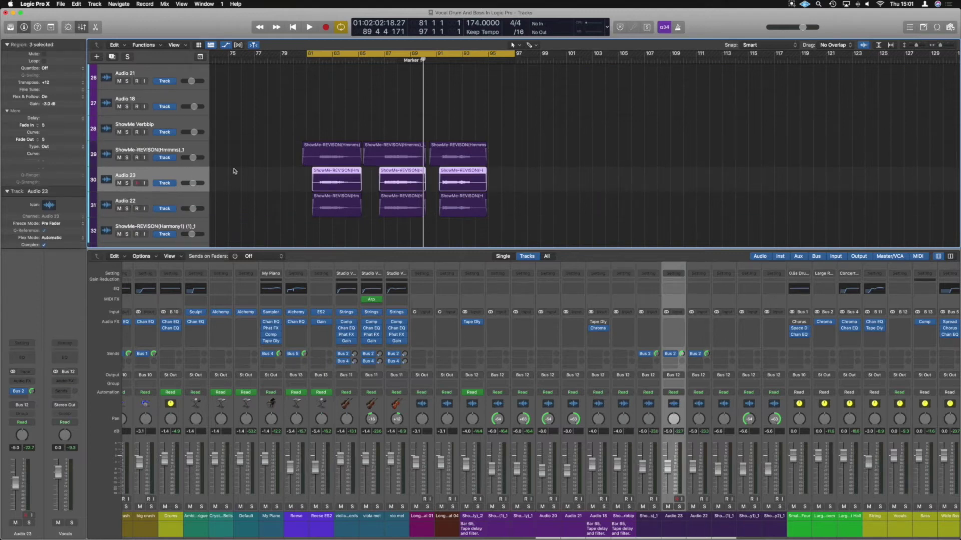
key("space")
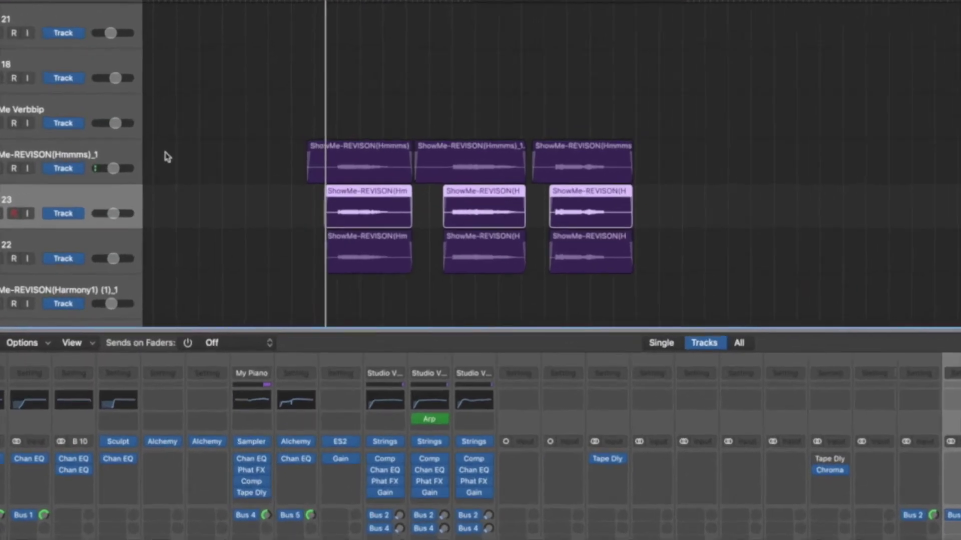
left_click(0, 217)
left_click(0, 265)
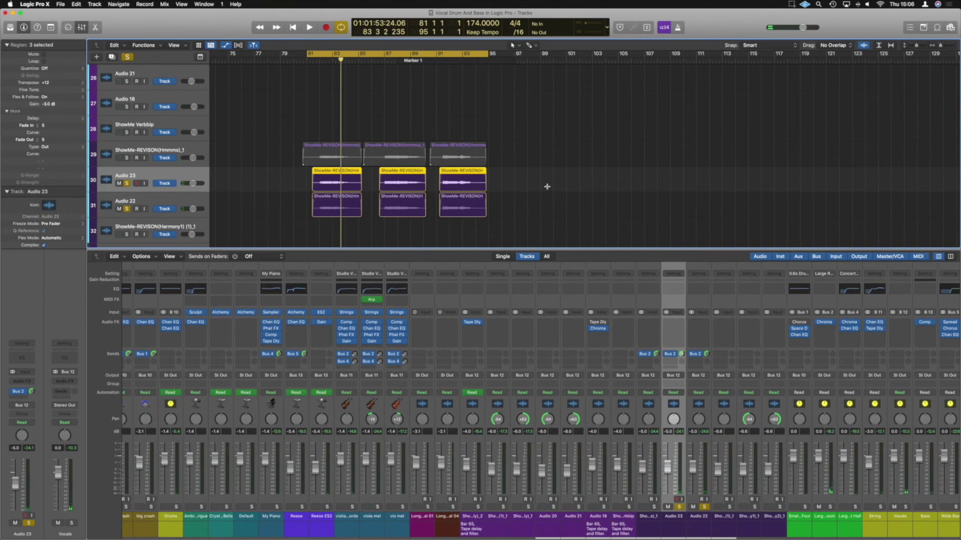
Step: Insert a stereo Pitch Correction on Audio 23 with root F# and the minor pentatonic scale
left_click(679, 329)
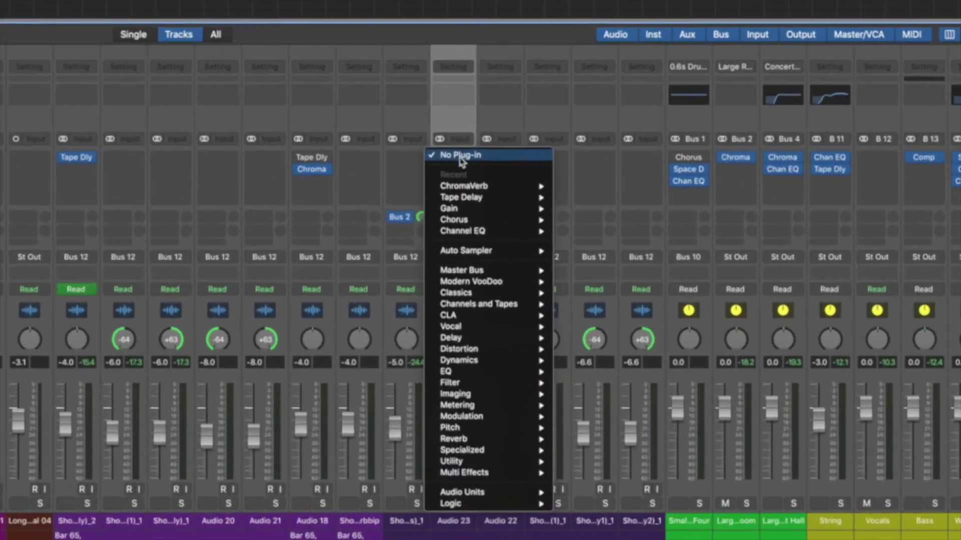
mouse_move(459, 428)
mouse_move(623, 431)
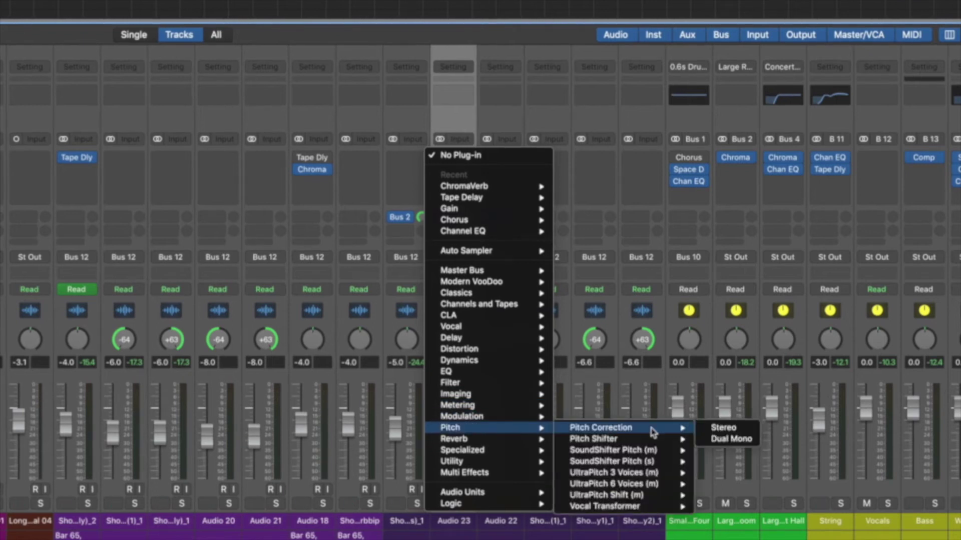
left_click(723, 427)
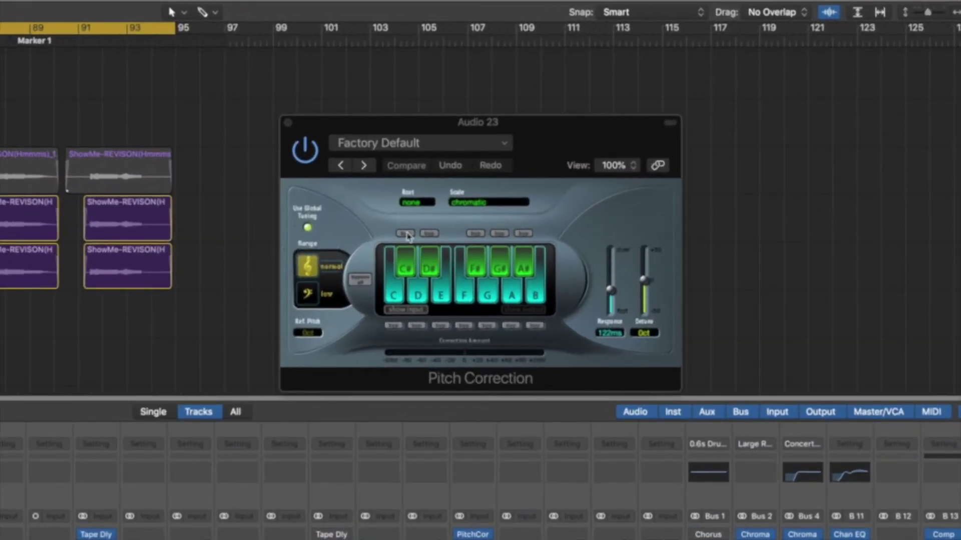
left_click(476, 209)
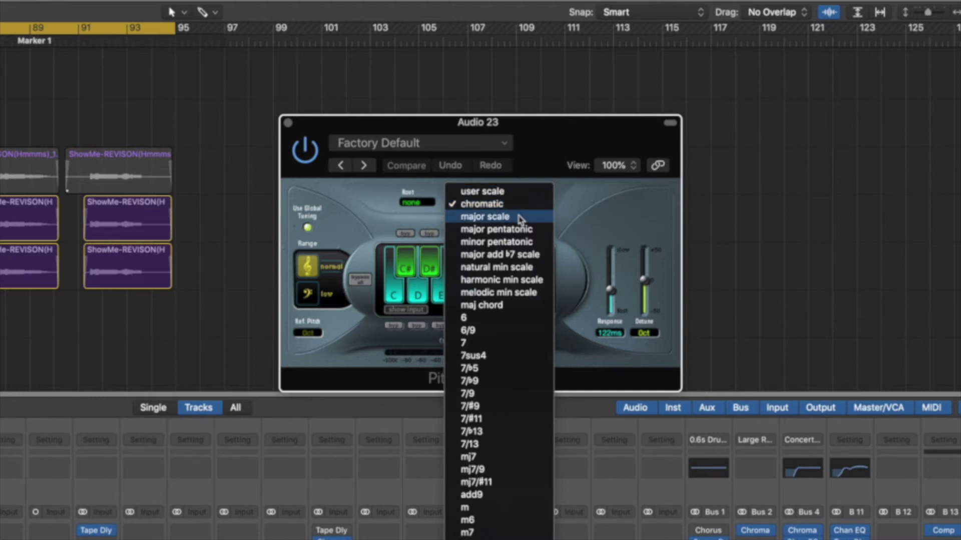
left_click(503, 242)
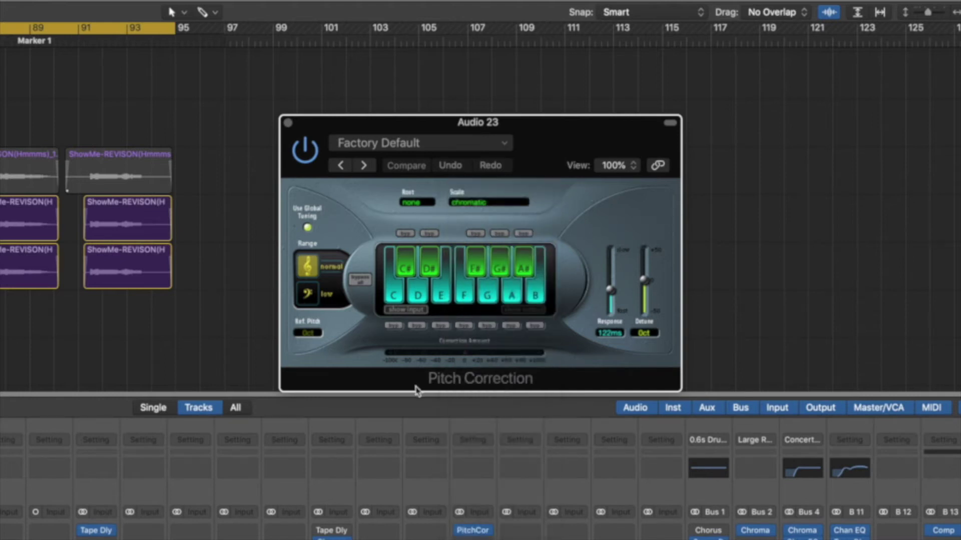
left_click(414, 204)
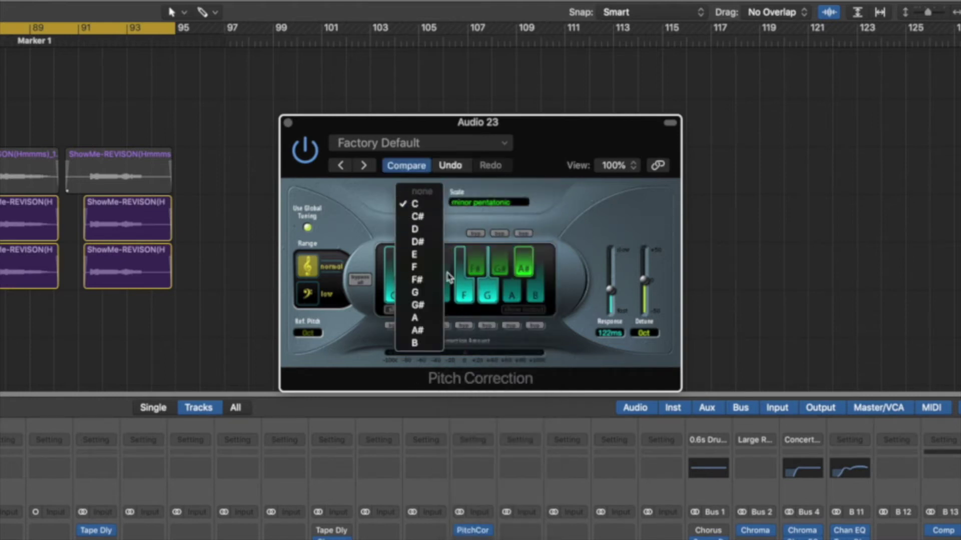
left_click(418, 279)
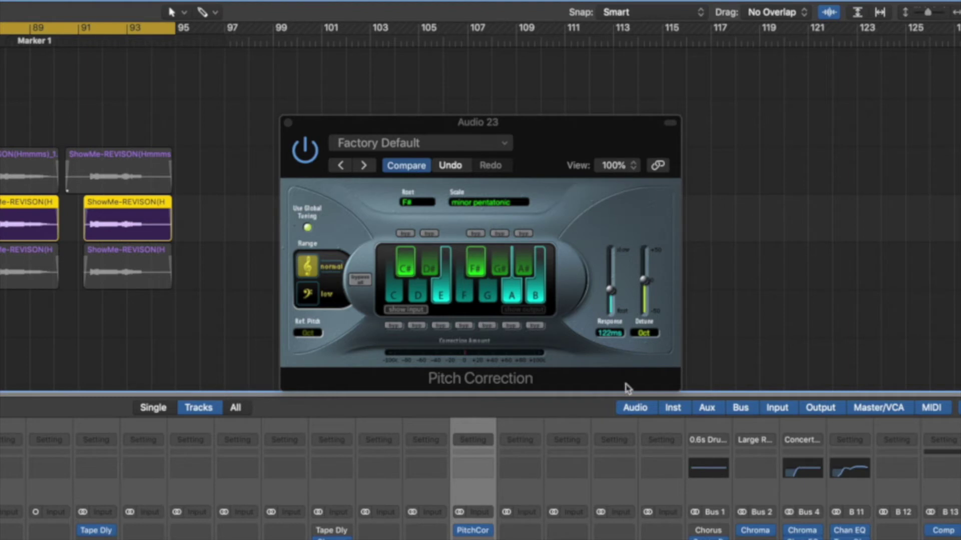
Step: Adjust the response of Audio 23's Pitch Correction by ear, ending at 10.4 ms
mouse_move(611, 299)
left_mouse_down()
mouse_move(611, 285)
mouse_move(612, 320)
mouse_move(618, 291)
left_mouse_up()
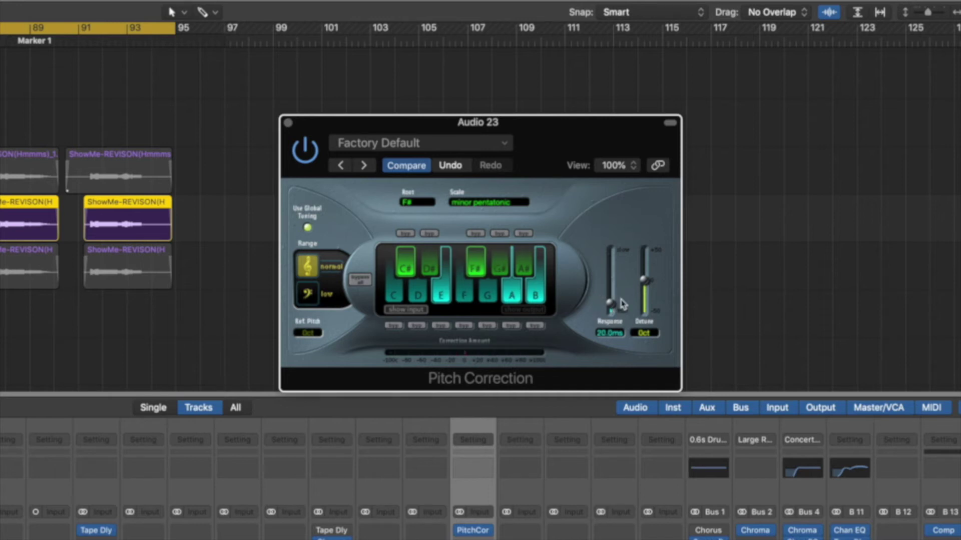
left_click_drag(611, 303, 615, 296)
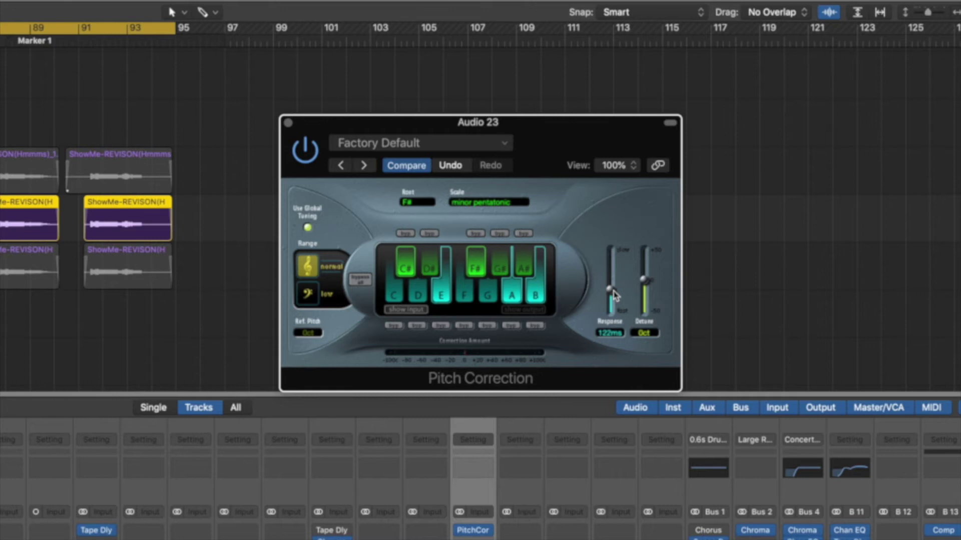
left_click_drag(614, 296, 616, 309)
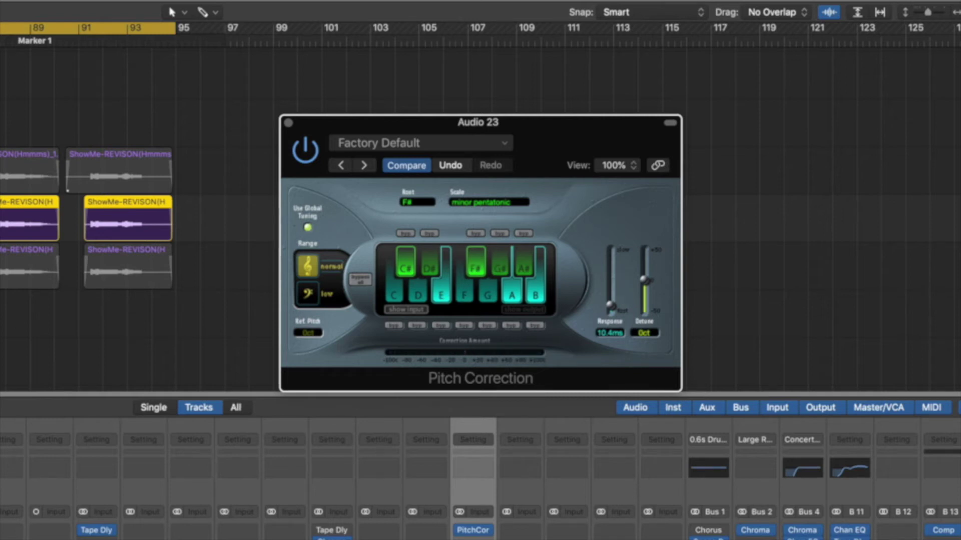
Step: Play Audio 23 soloed together with the Hmmms track and the three VocalsOnly tracks
left_click(68, 188)
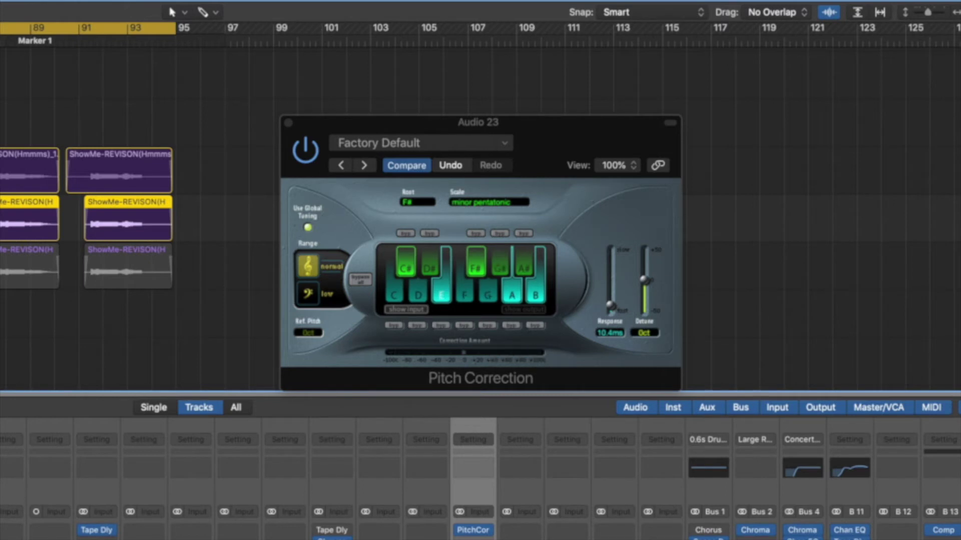
scroll(140, 225, "up", 5)
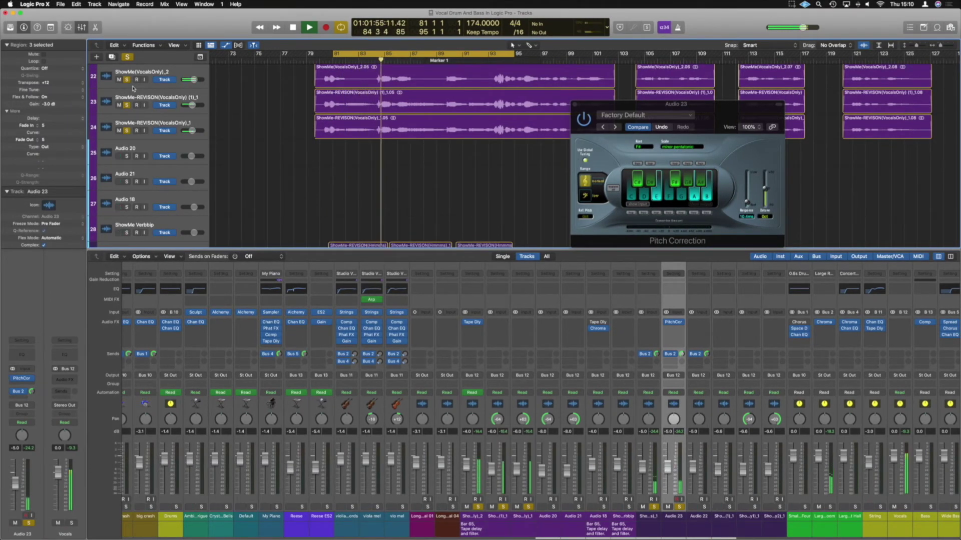
scroll(147, 129, "down", 4)
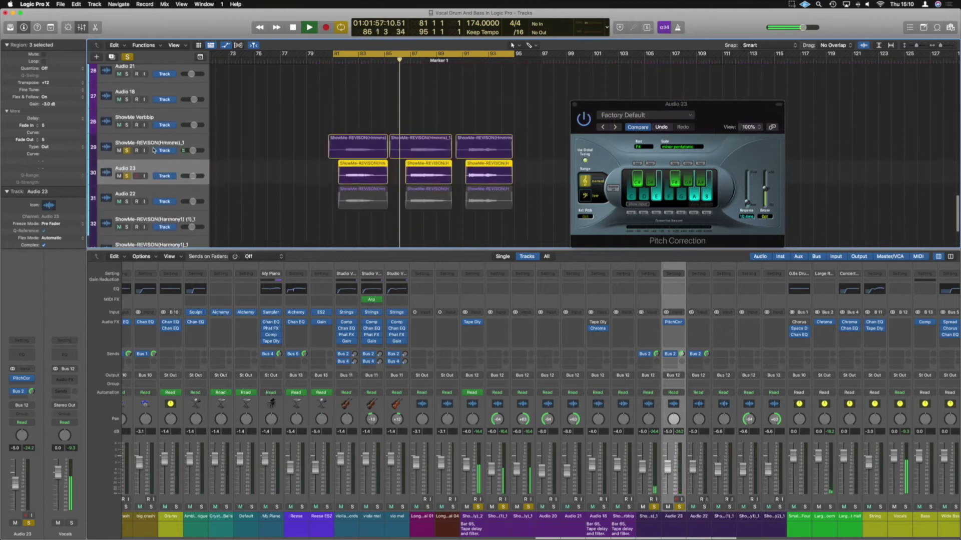
key("space")
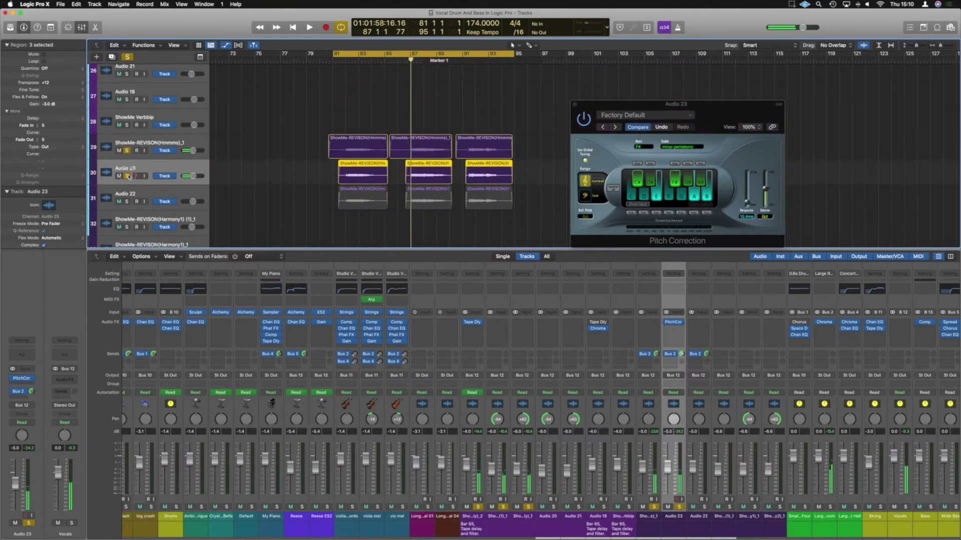
Step: Clear the solos on Audio 23, the Hmmms track and all remaining tracks
left_click(128, 176)
left_click(126, 150)
left_click(127, 176)
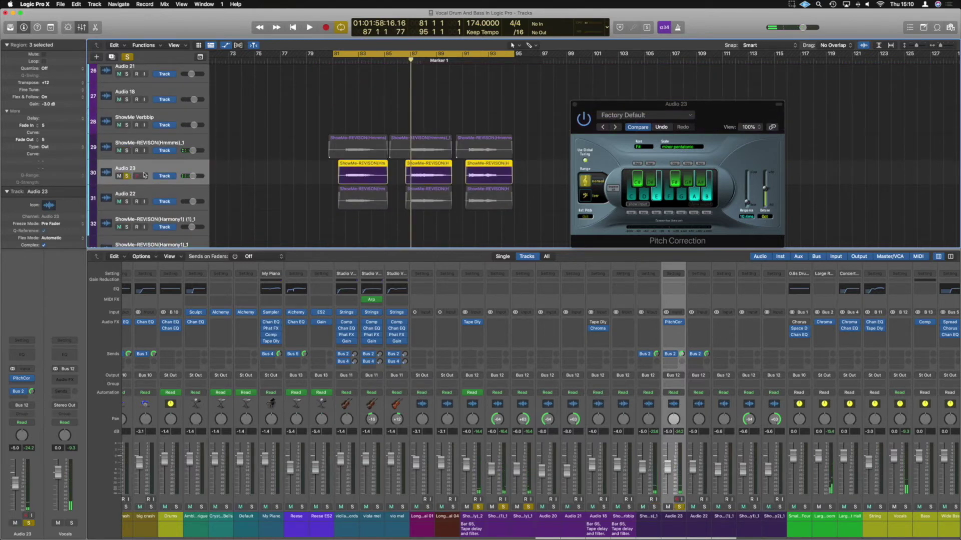
left_click(127, 176)
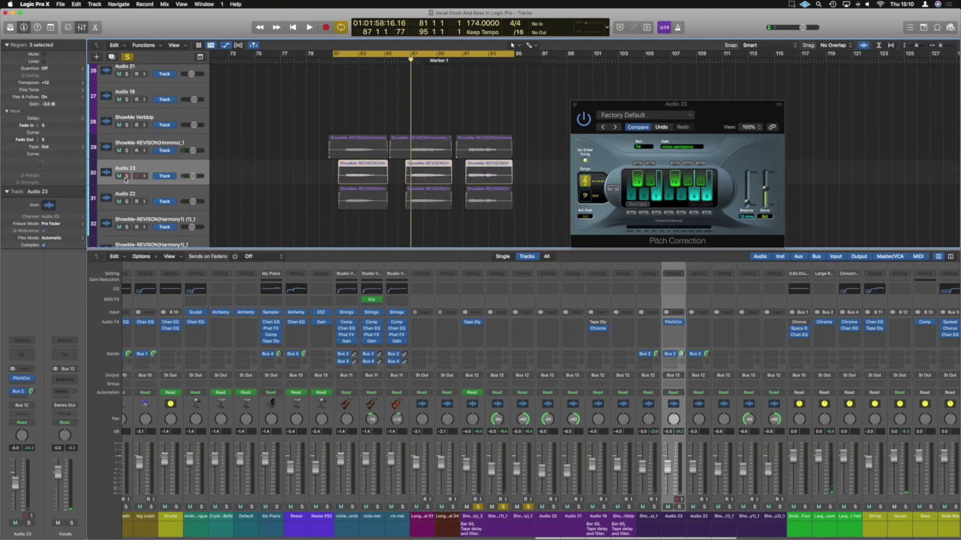
left_click(127, 57)
Step: Solo Audio 22, copy Audio 23's Pitch Correction onto it, and close Audio 23's plug-in window
left_click(181, 198)
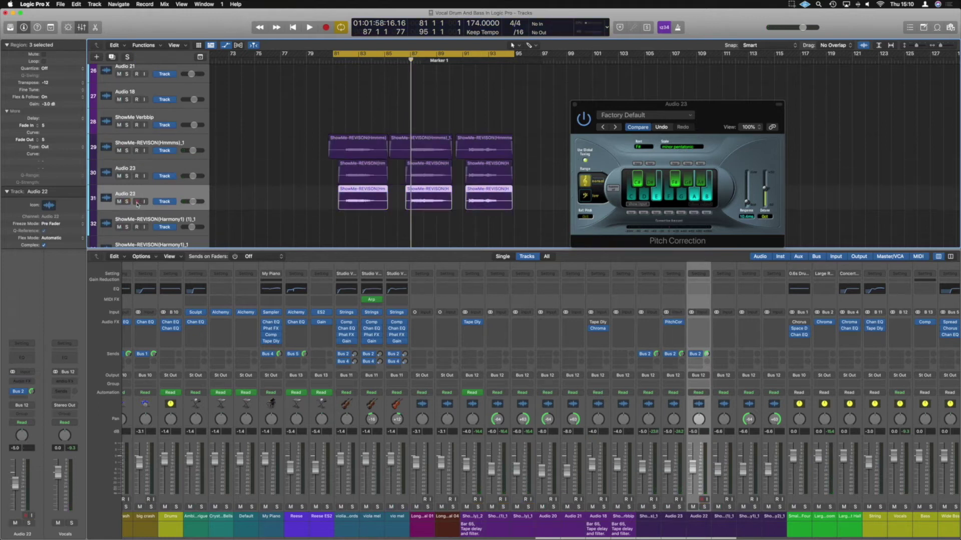
key("s")
left_click_drag(678, 328, 698, 321)
left_click(573, 104)
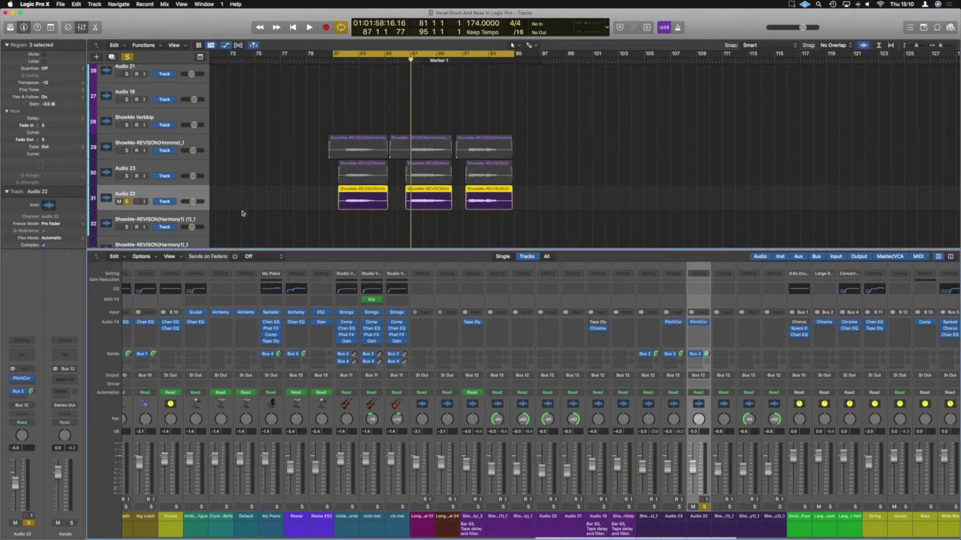
Step: Slow the response of Audio 22's Pitch Correction to 48.7 ms while auditioning the low octave
left_click(699, 323)
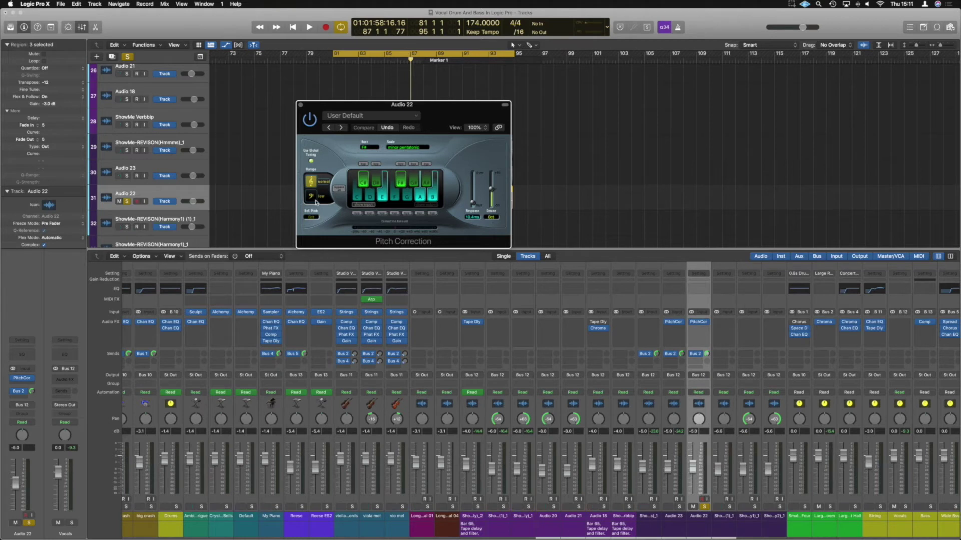
left_click_drag(323, 138, 579, 142)
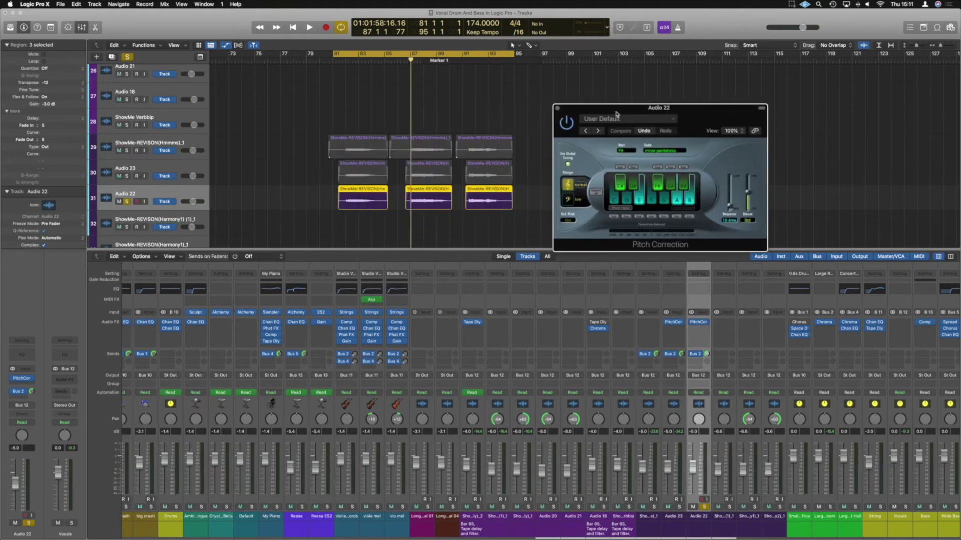
left_click_drag(616, 114, 619, 109)
left_click_drag(732, 202, 732, 199)
key("space")
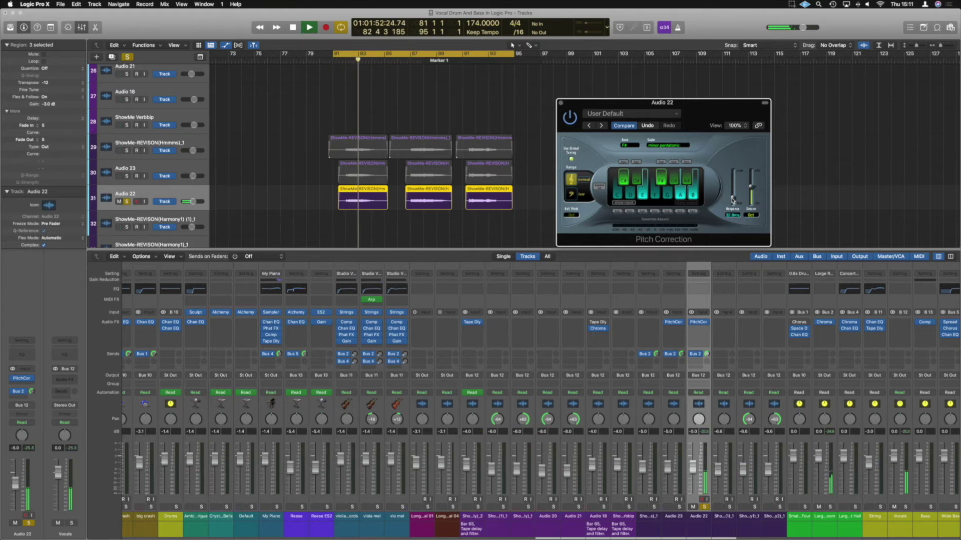
key("space")
key("space")
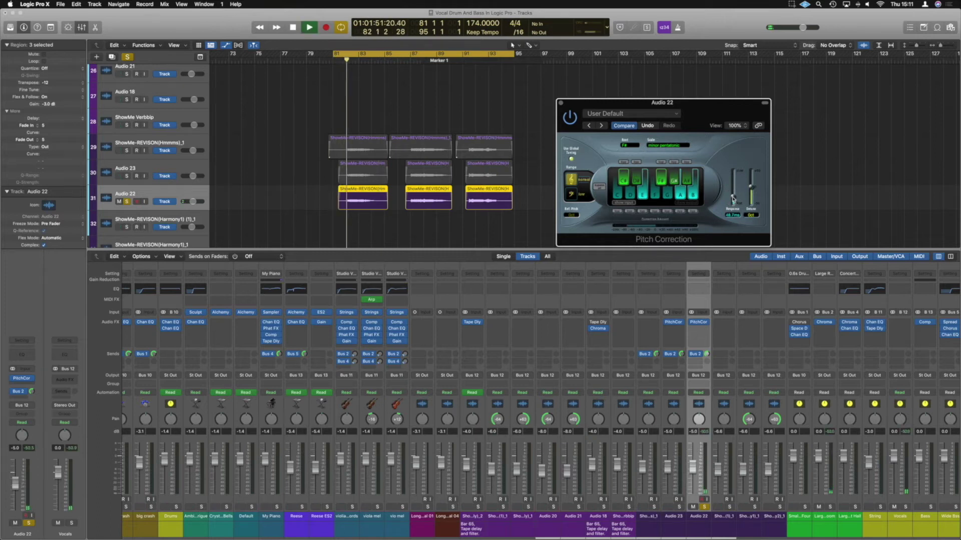
key("space")
Step: Add Audio 23 and the Hmmms track to the solo and play all three Hmmms layers together
left_click(131, 171, "shift")
left_click(130, 153, "shift")
key("space")
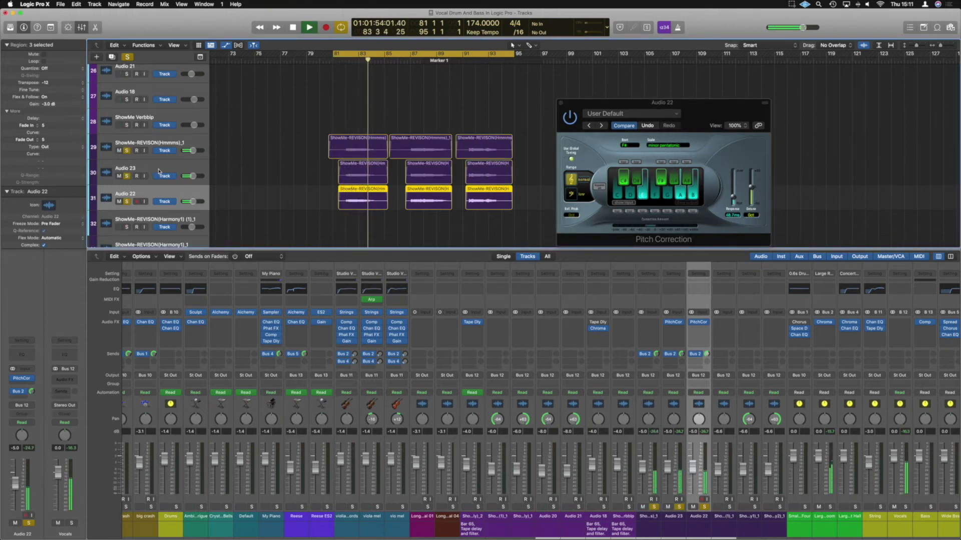
key("space")
Step: Add a Channel EQ to Audio 23 with a 24 dB/octave low cut at about 200 Hz
left_click(165, 171)
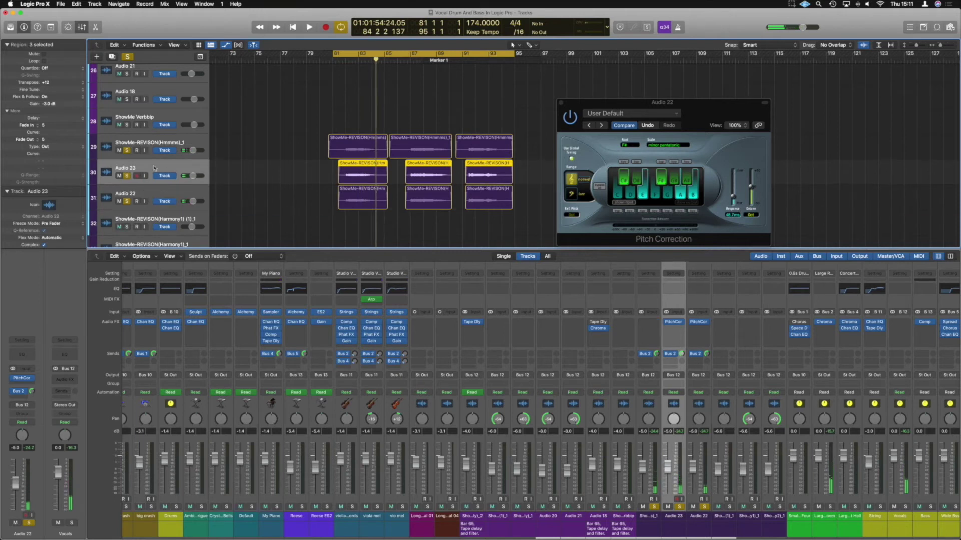
left_click(674, 290)
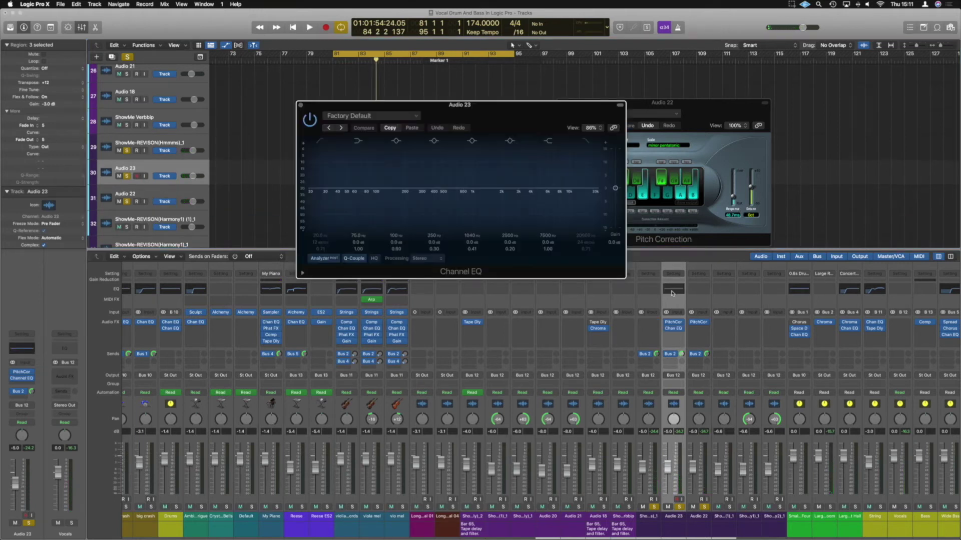
left_click(320, 236)
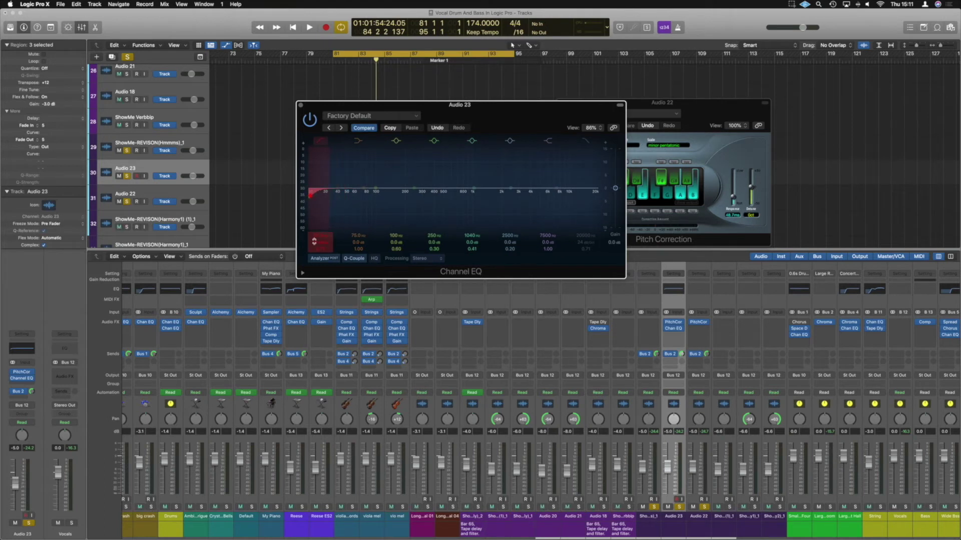
left_click_drag(310, 194, 405, 195)
Step: During playback, sweep a narrow boosted band to 875 Hz with Q 22 in Audio 23's EQ, and turn it into a cut of about 6 dB
key("space")
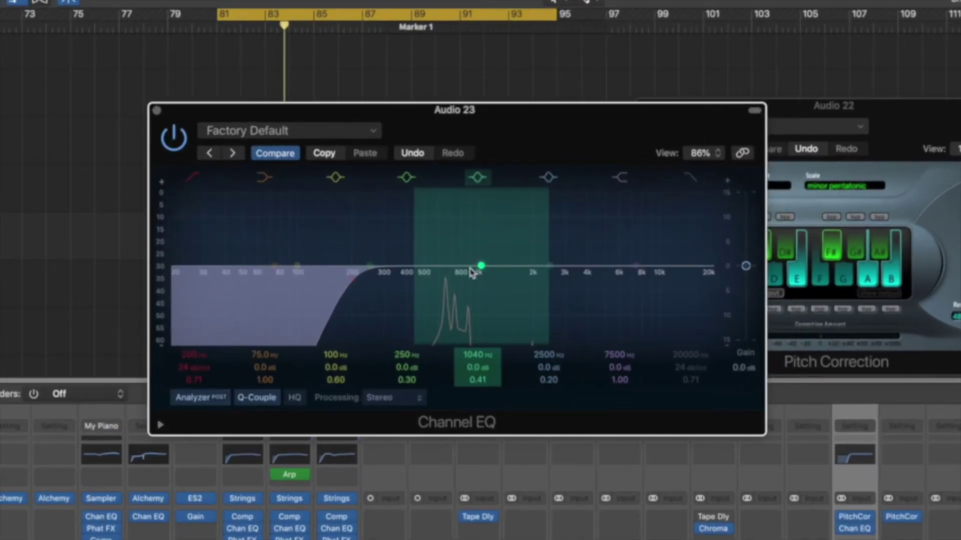
left_click_drag(481, 267, 469, 211)
scroll(470, 258, "down", 1)
scroll(471, 259, "up", 10)
scroll(472, 218, "down", 2)
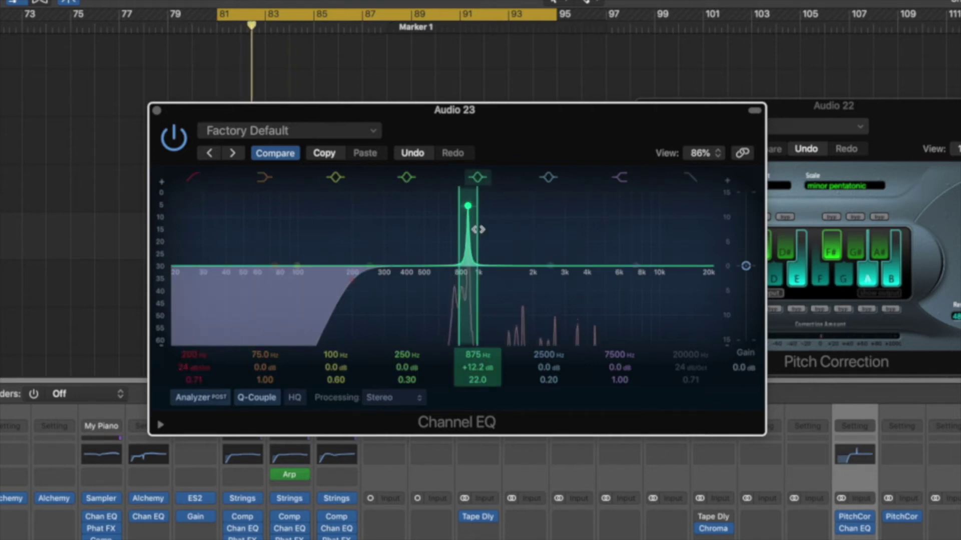
left_click_drag(474, 368, 474, 401)
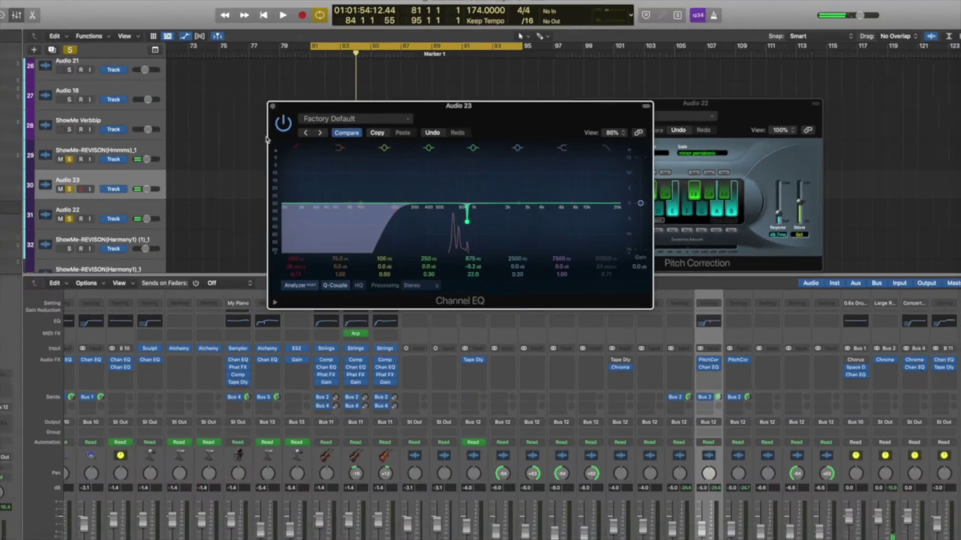
Step: Close Audio 23's Channel EQ, clear all solos, and play the Hmmms layers within the full mix
left_click(273, 106)
key("ctrl+alt+super+s")
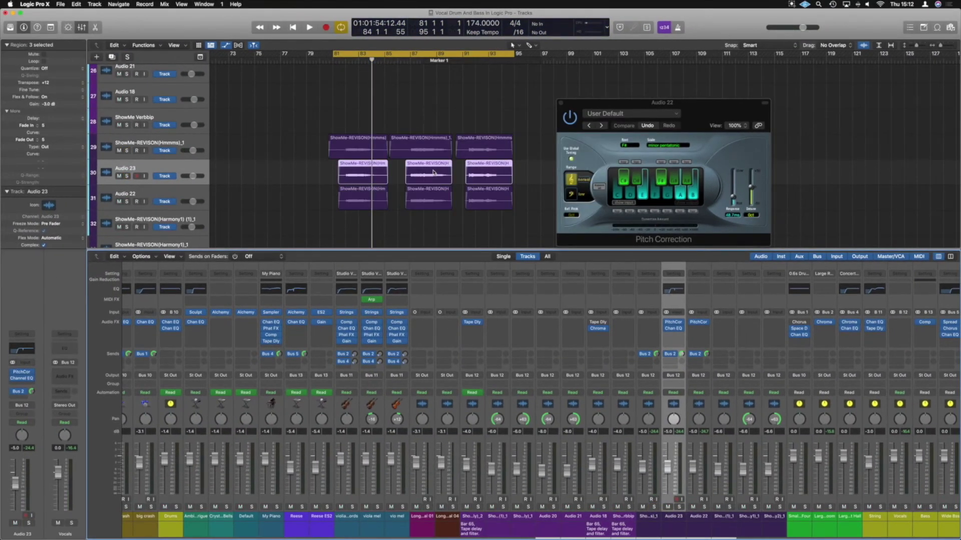
scroll(434, 173, "down", 4)
scroll(435, 173, "left", 2)
key("space")
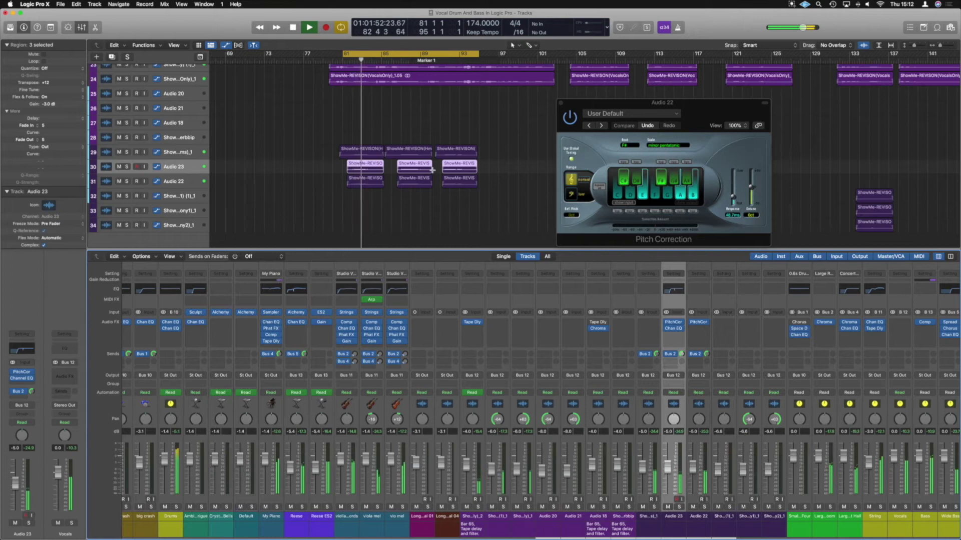
Step: Stop playback, then rename the Audio 23 track to "Hm high" and the Audio 22 track to "hm low"
key("space")
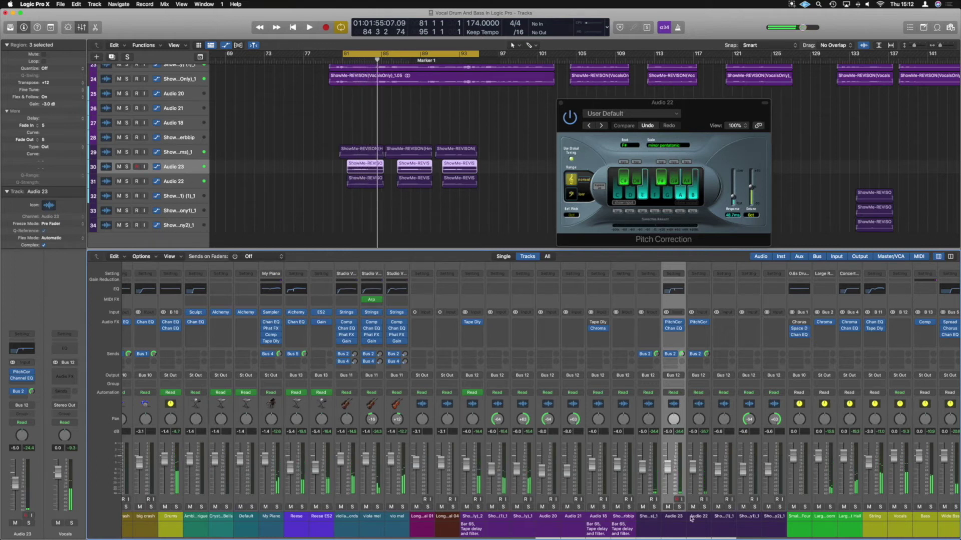
double_click(673, 517)
type("Hm high")
key("Return")
double_click(703, 515)
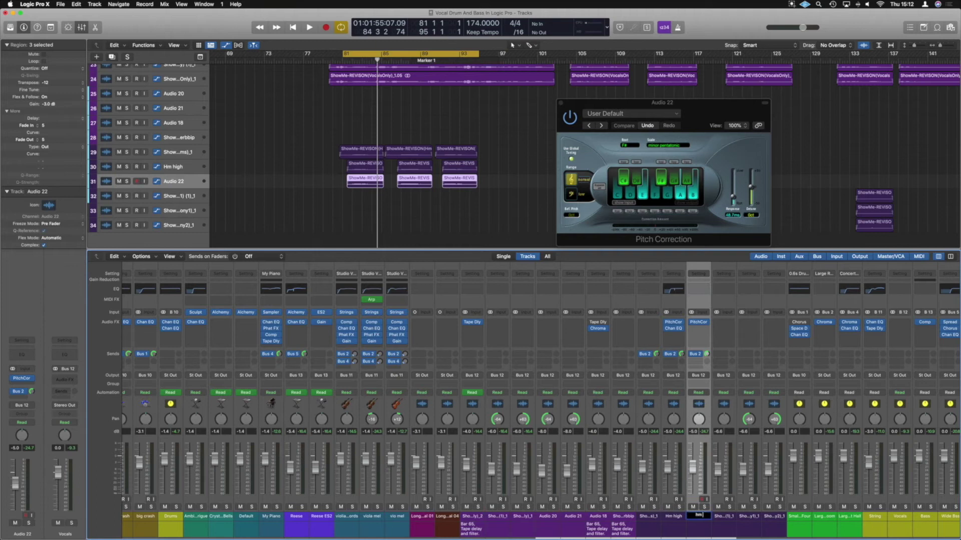
type("hm low")
key("Return")
Step: Pan Hm high to about -20 and the original Hmmms track to about +20, and play the first phrase in the mix
left_click_drag(356, 137, 364, 194)
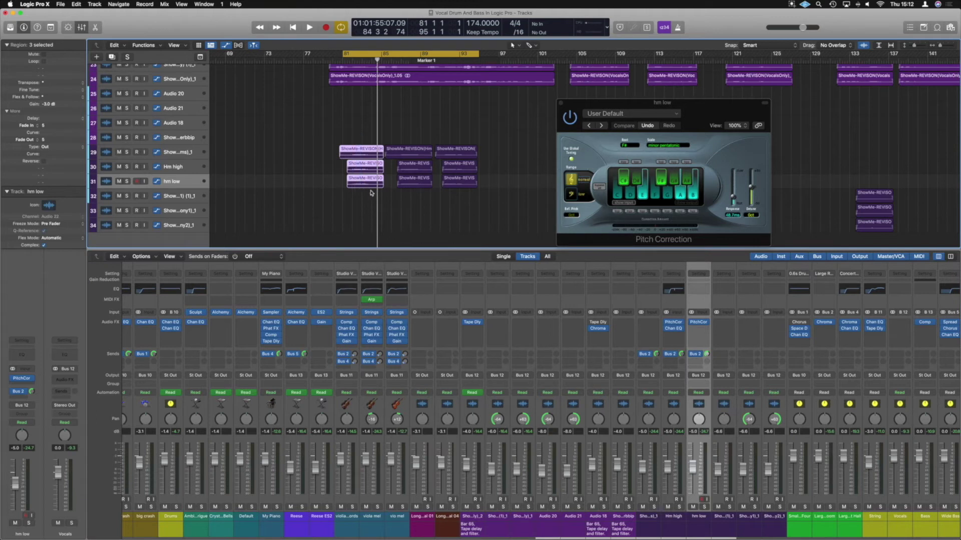
left_click(370, 183)
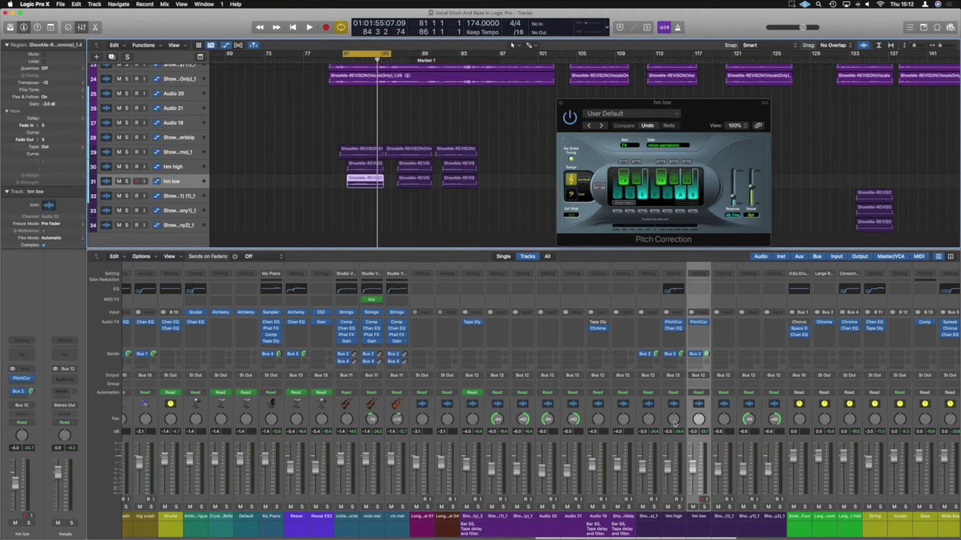
left_click_drag(675, 421, 673, 428)
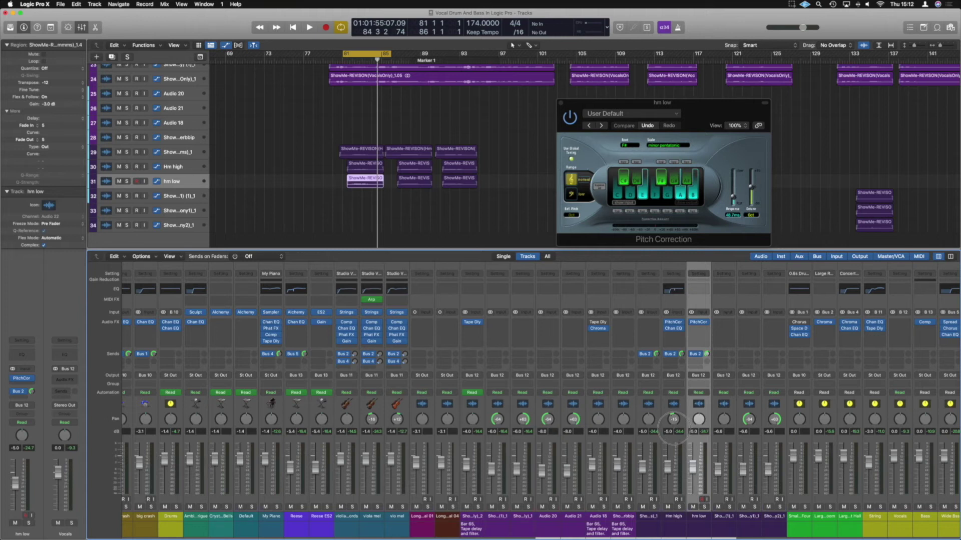
left_click_drag(673, 429, 675, 434)
left_click_drag(700, 423, 700, 419)
left_click_drag(652, 424, 655, 411)
key("space")
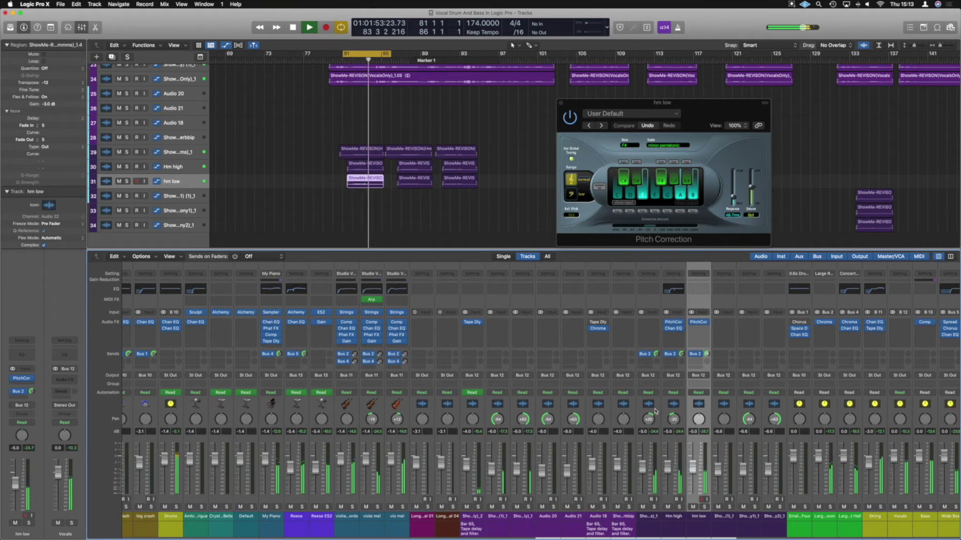
key("space")
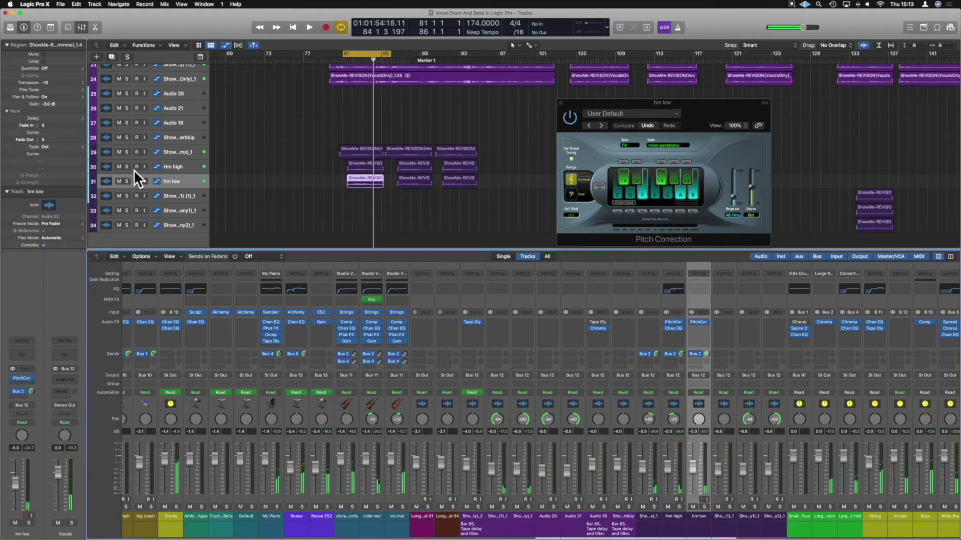
Step: Solo hm low, Hm high and the Hmmms track to hear the panned layers together, and clear the solos
left_click_drag(127, 182, 127, 167)
left_click(126, 153)
key("space")
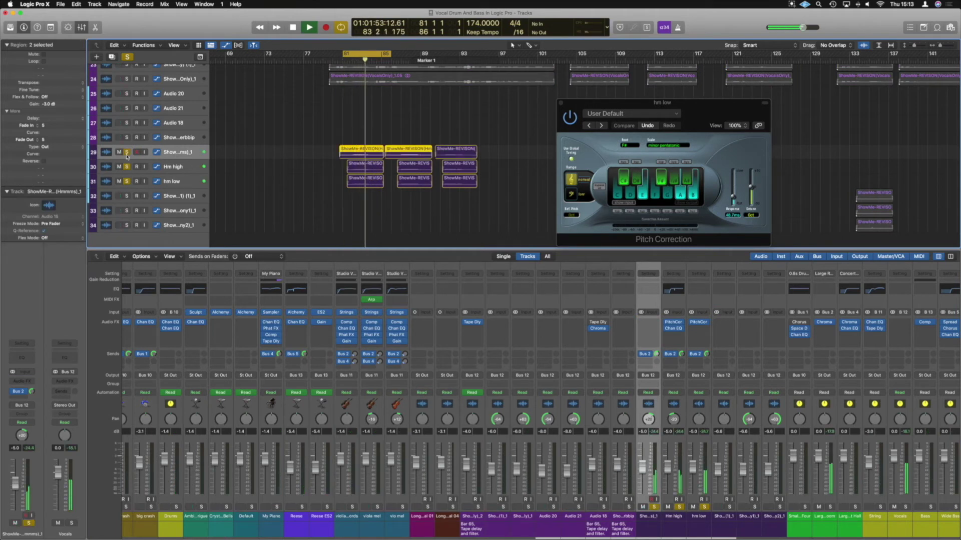
left_click(127, 152)
key("space")
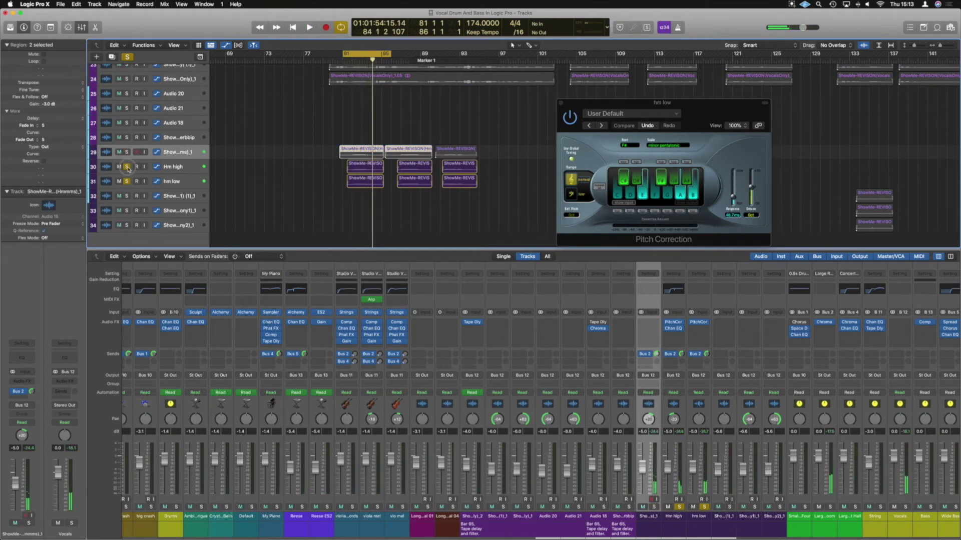
left_click_drag(128, 169, 127, 181)
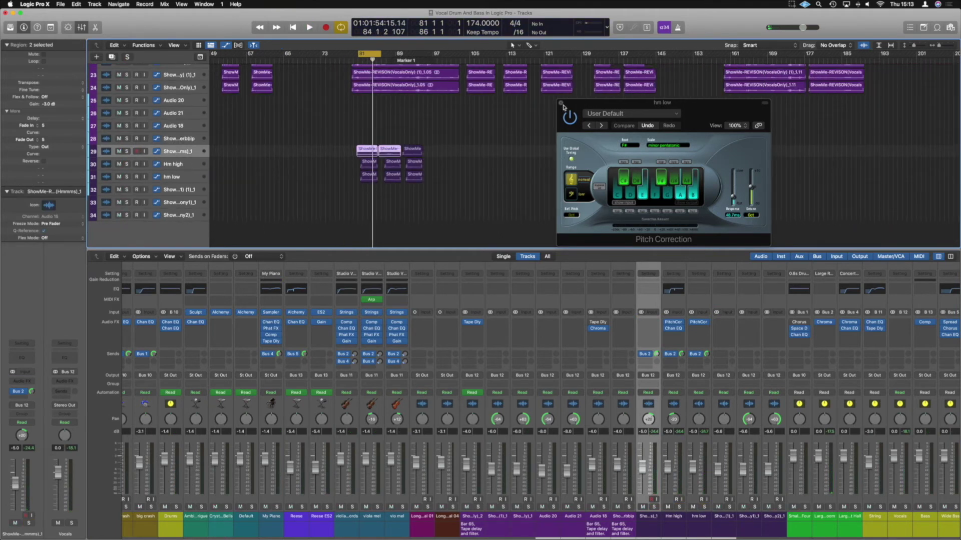
Step: Close hm low's Pitch Correction window, turn off the cycle range, and play the arrangement from about bar 102
left_click(560, 103)
scroll(466, 128, "up", 5)
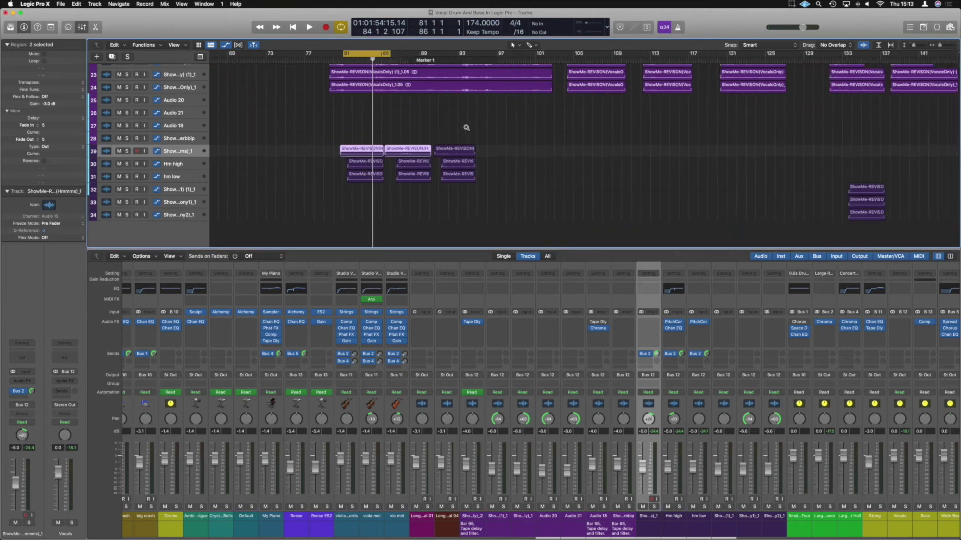
scroll(467, 128, "up", 2)
left_click(569, 61)
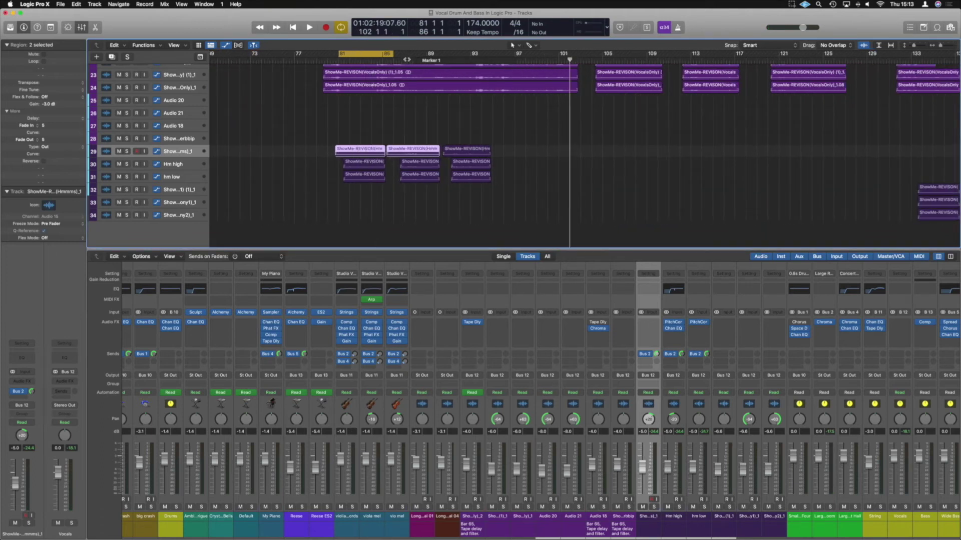
left_click(381, 53)
key("space")
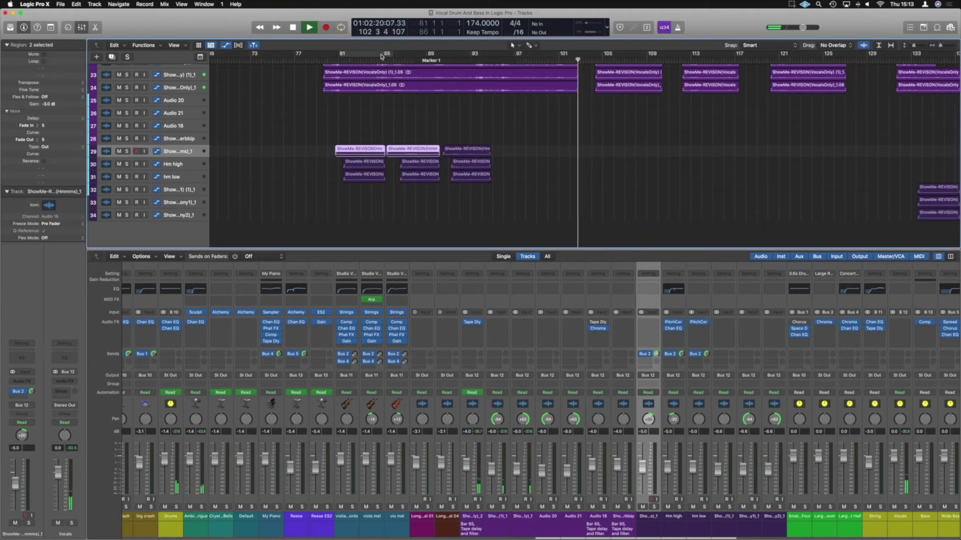
scroll(431, 150, "down", 3)
key("space")
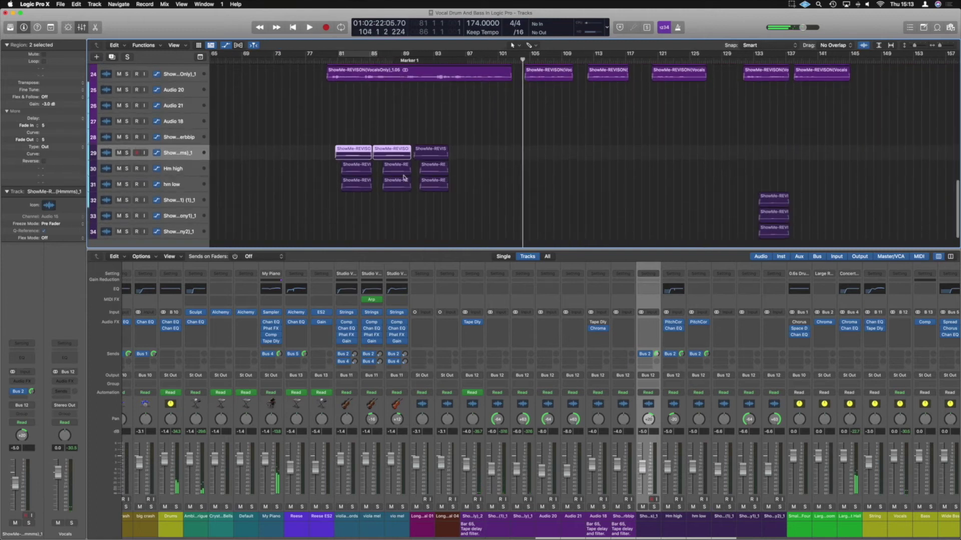
Step: Copy the first hm low region to about bar 101 on the same track and play it into the next vocal section
scroll(393, 180, "up", 5)
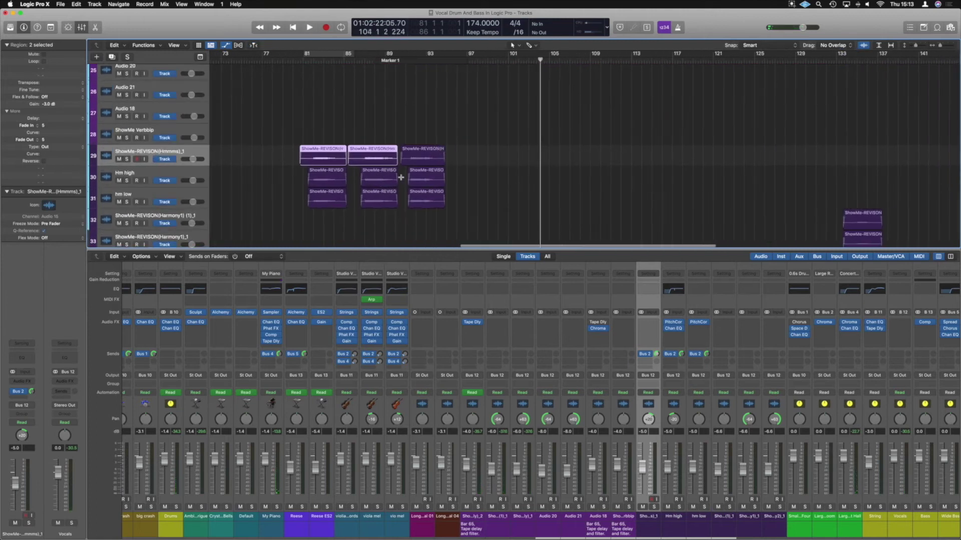
scroll(402, 181, "down", 2)
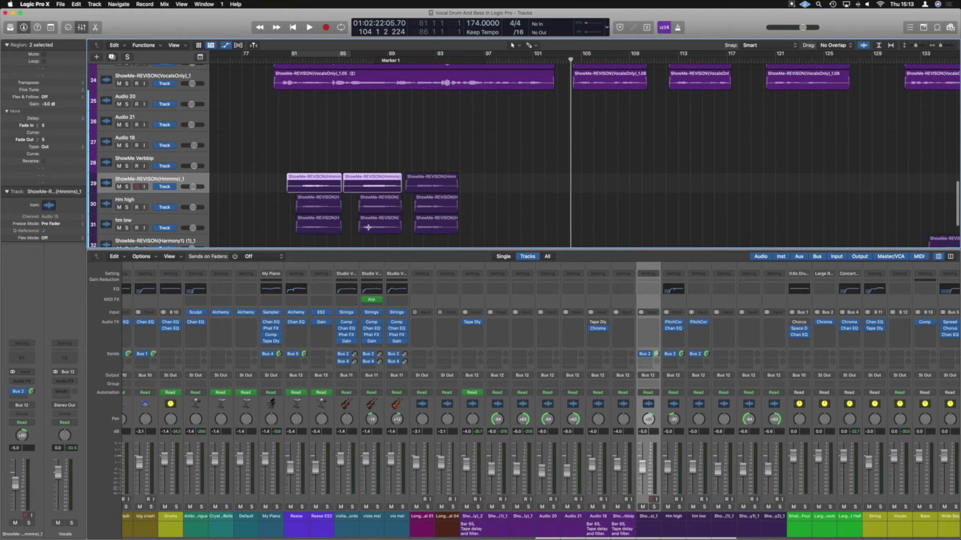
left_click(545, 59)
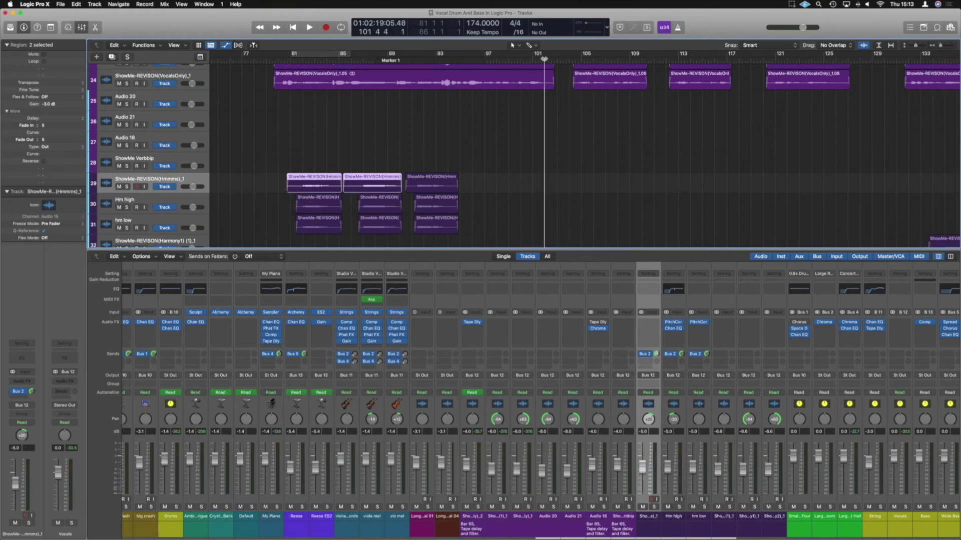
left_click_drag(315, 222, 551, 230)
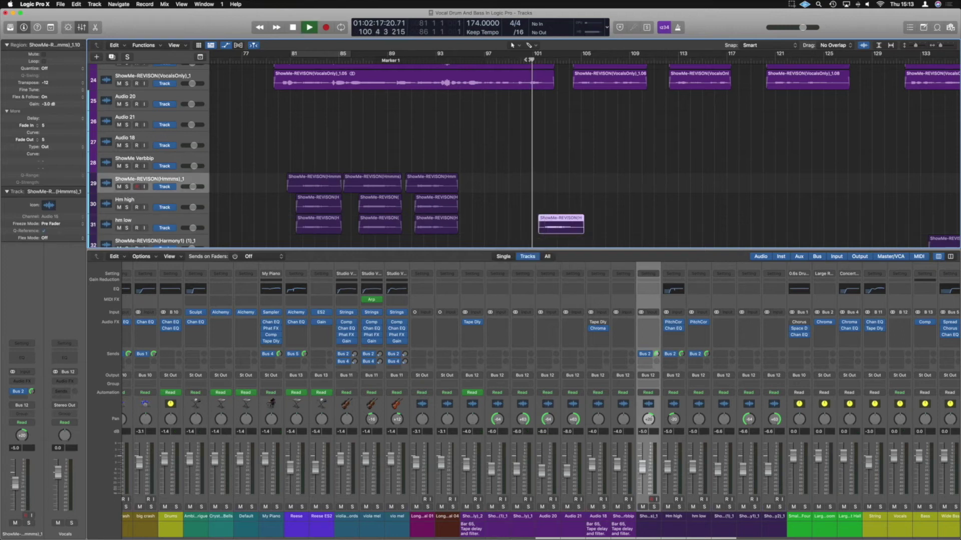
key("space")
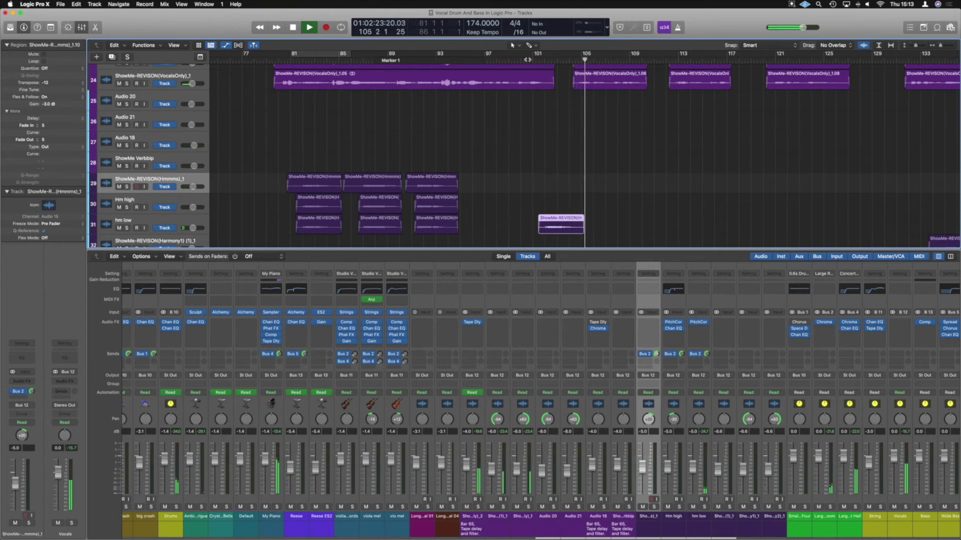
scroll(527, 60, "right", 4)
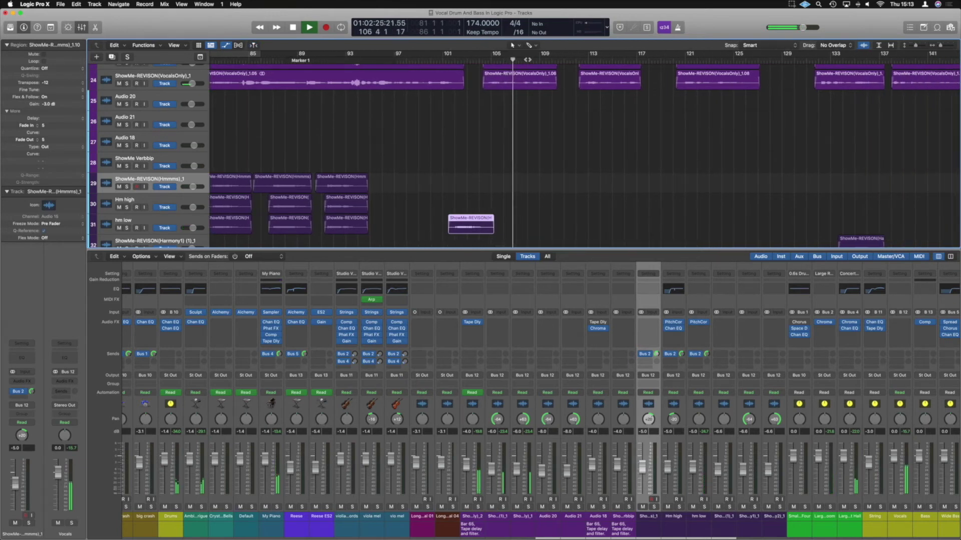
key("space")
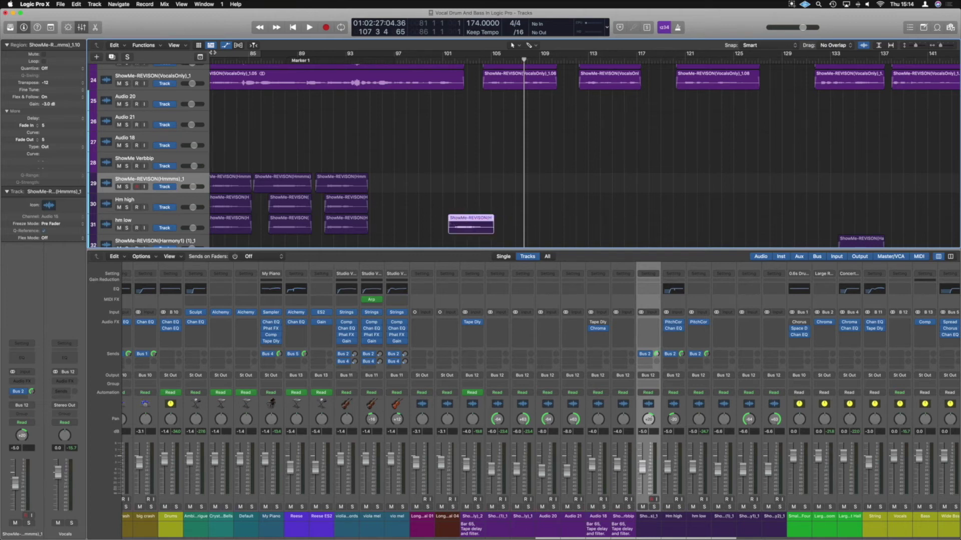
Step: Bounce the copied hm low region in place to a new track as "Low hm rev test", leaving the source and including the audio tail
left_click(60, 4)
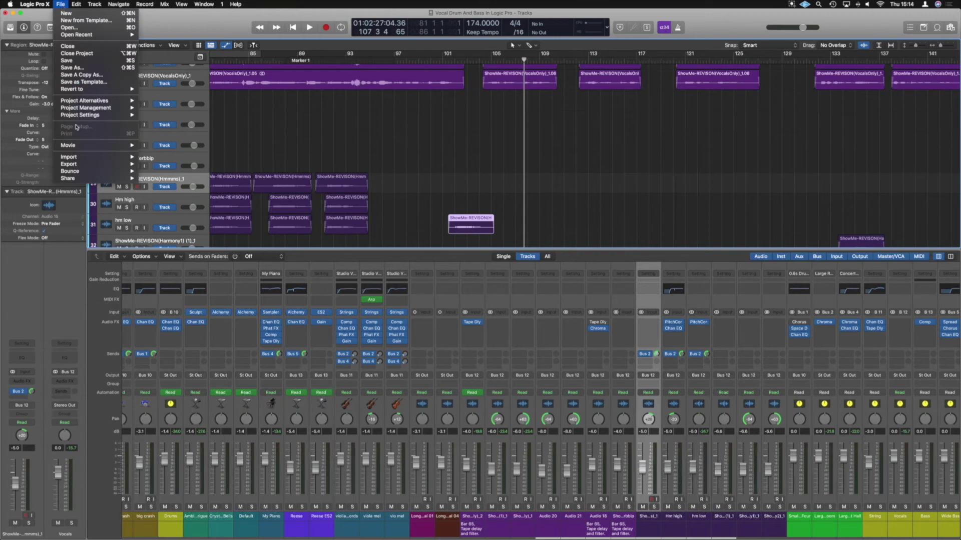
mouse_move(83, 165)
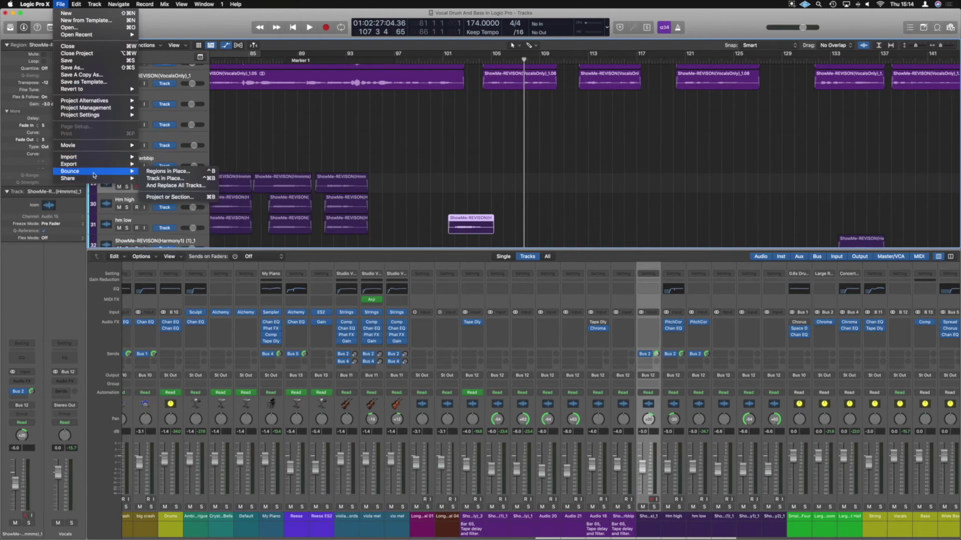
left_click(176, 172)
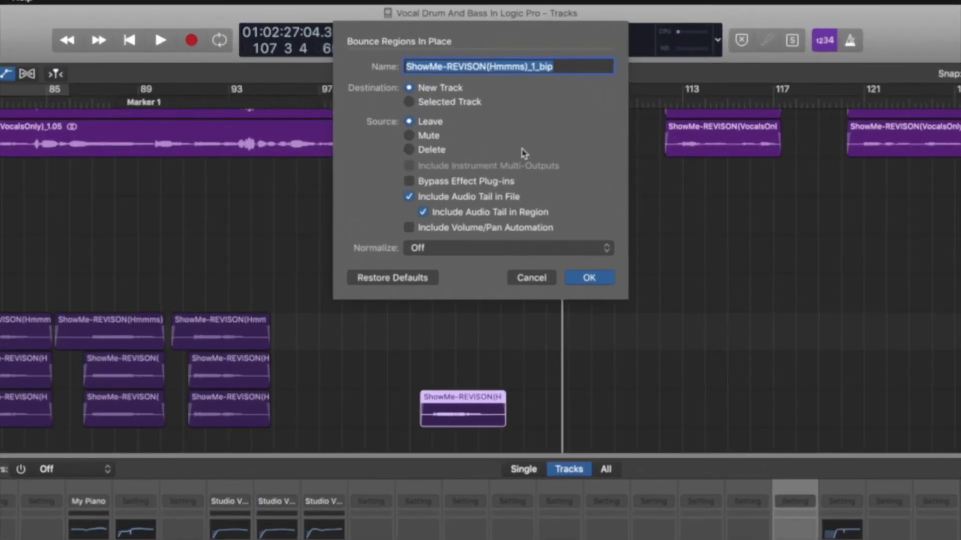
type("Low hm")
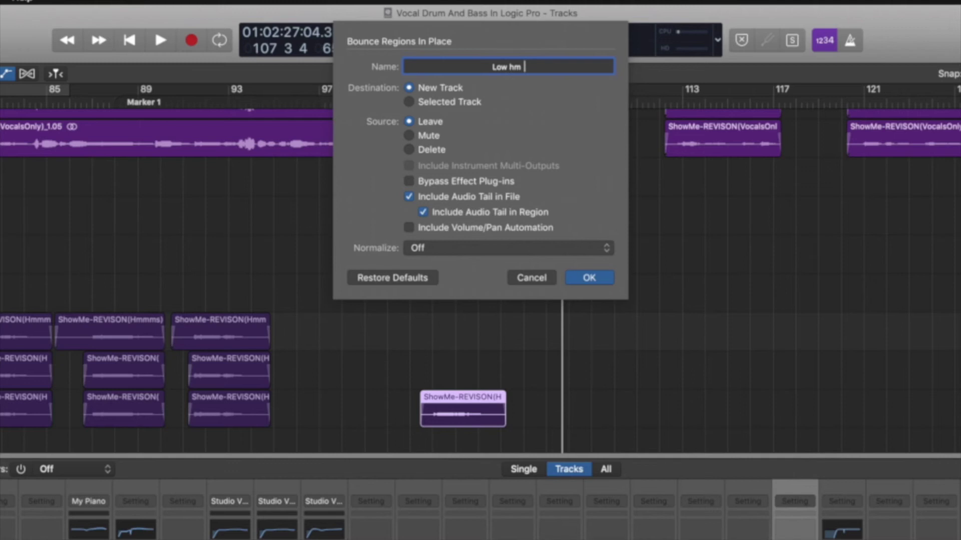
type(" rev test")
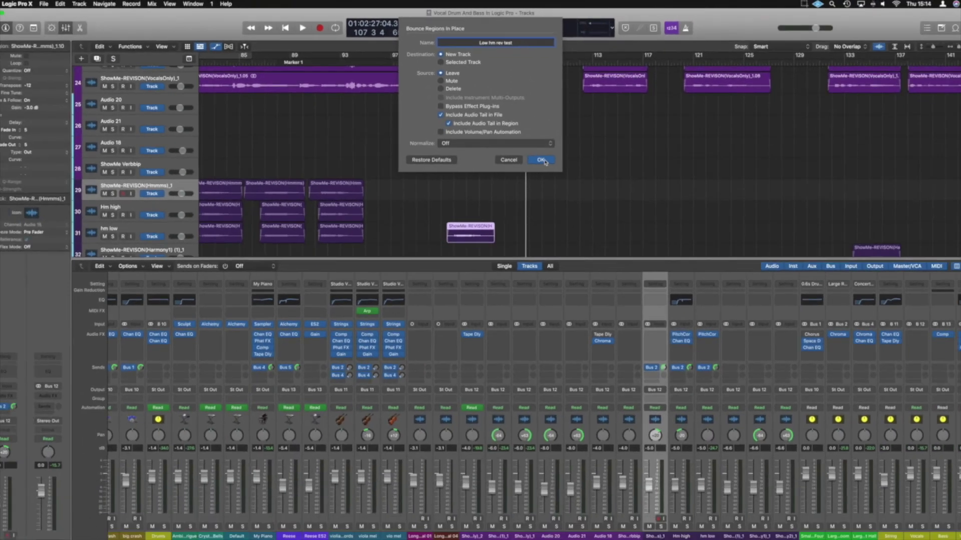
key("Return")
Step: Delete the copied source region from the hm low track and reverse the bounced Low hm rev test region
left_click(471, 213)
key("Delete")
left_click(468, 226)
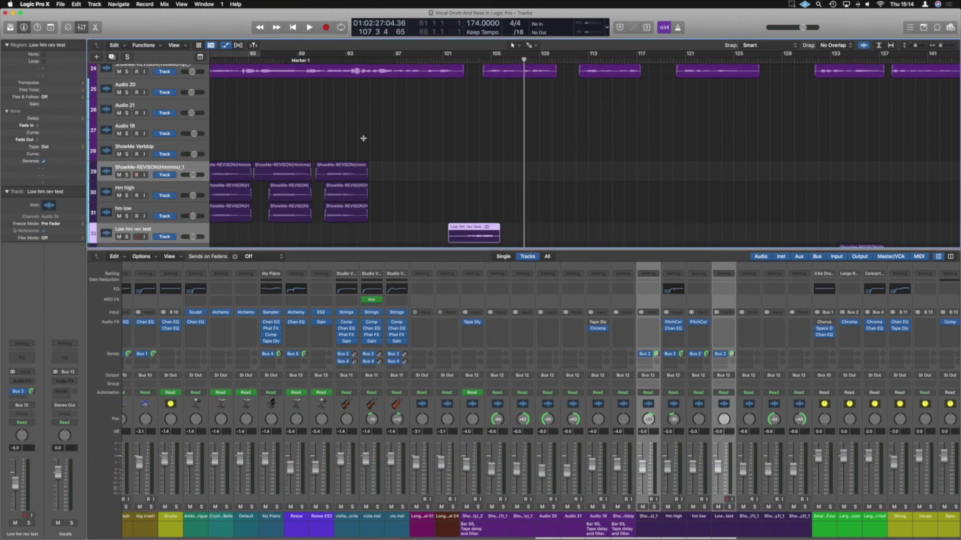
Step: Move the reversed Low hm rev test region slightly earlier to about bar 101 and play from about bar 100
left_click(491, 61)
scroll(492, 93, "up", 5)
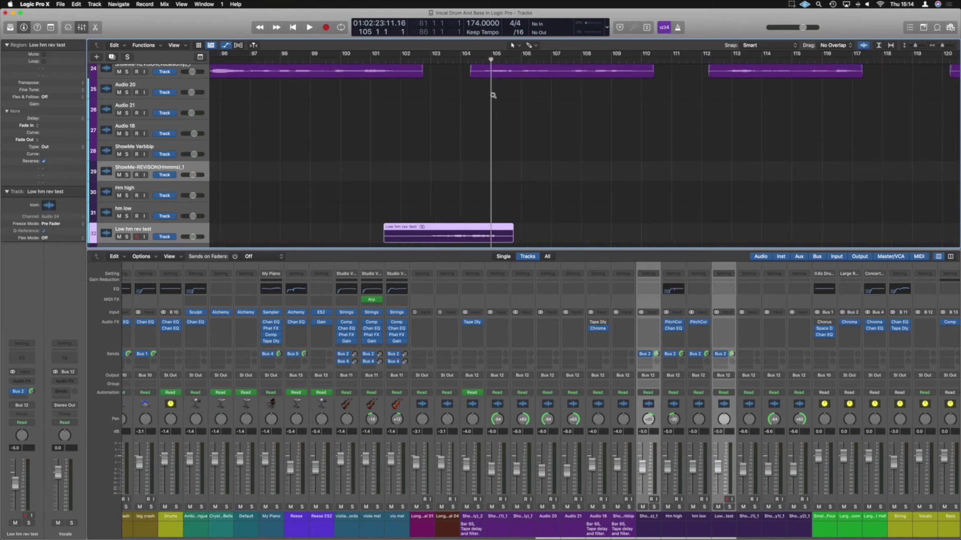
left_click_drag(483, 228, 478, 229)
scroll(477, 195, "down", 4)
scroll(476, 196, "down", 2)
left_click(418, 61)
key("space")
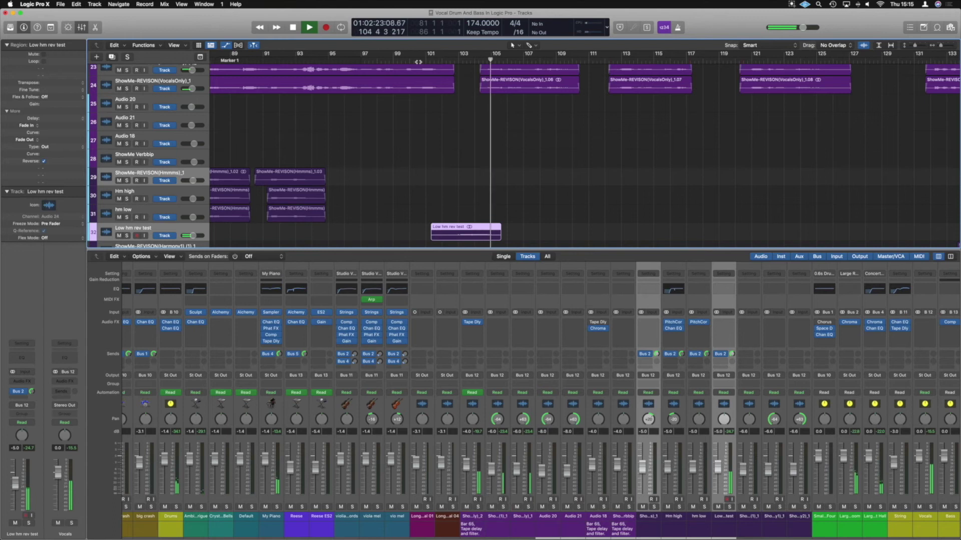
key("space")
Step: Shift the Low hm rev test region a little earlier so it ends near bar 105, and play from about bar 101
left_click_drag(481, 229, 475, 229)
double_click(434, 60)
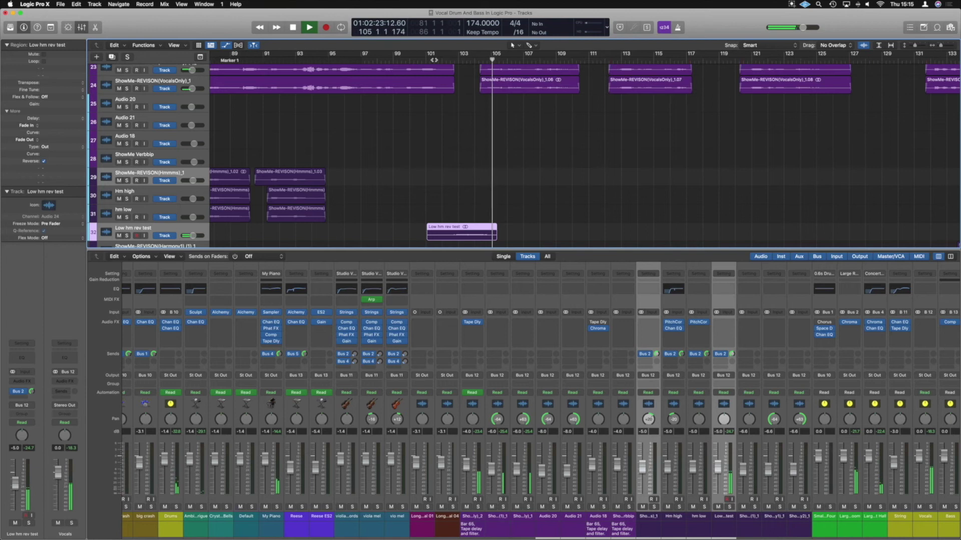
key("space")
Step: Switch the Low hm rev test track's send to Bus 4, the Large Hall/Concert Hall reverb
key("super+Up")
key("super+Left")
key("super+Down")
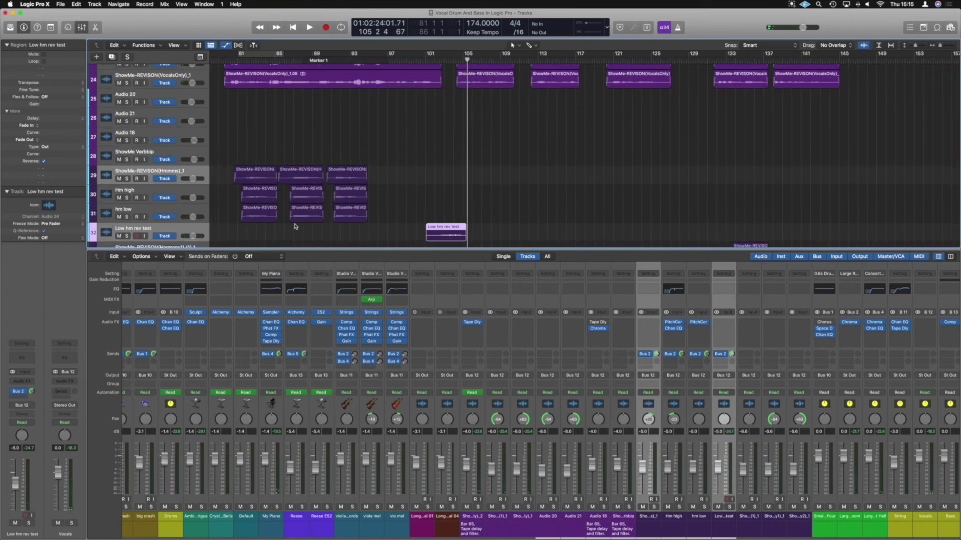
left_click(175, 232)
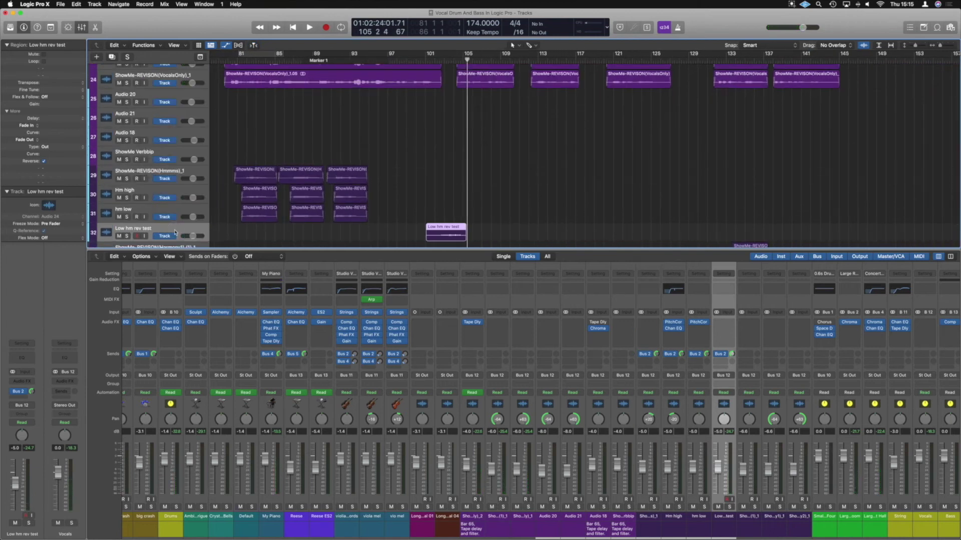
left_click(723, 354)
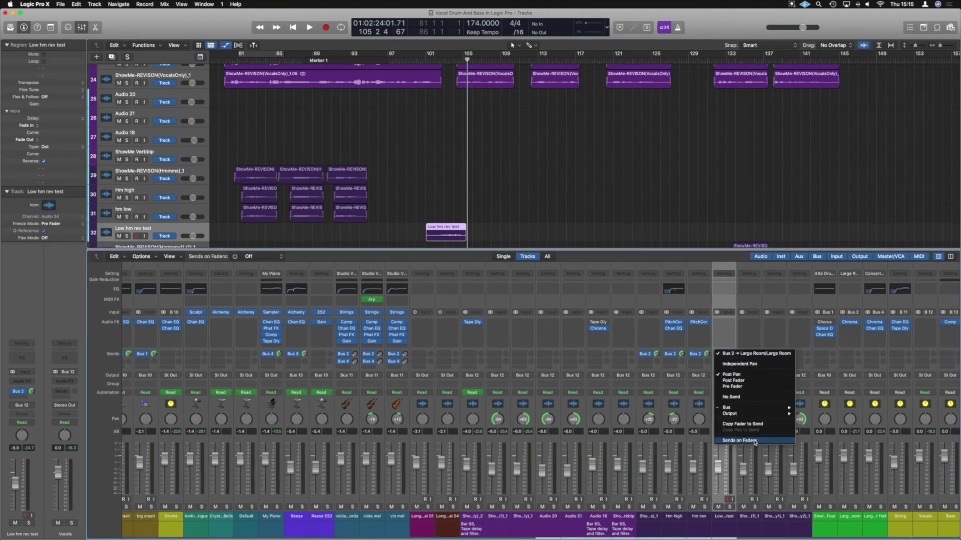
mouse_move(752, 410)
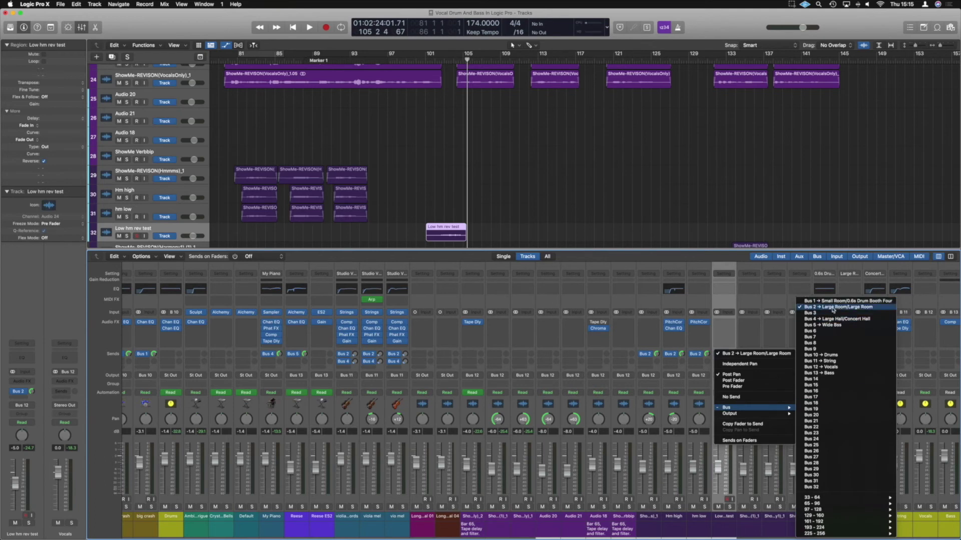
left_click(831, 319)
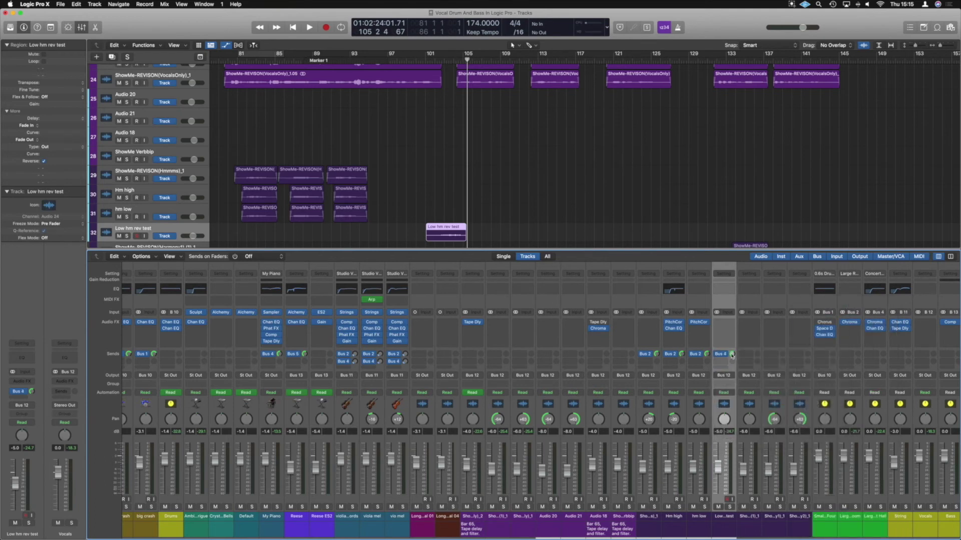
Step: Set the Low hm rev test region's gain to -3 dB and play the reversed transition into about bar 105
left_click(732, 355)
key("space")
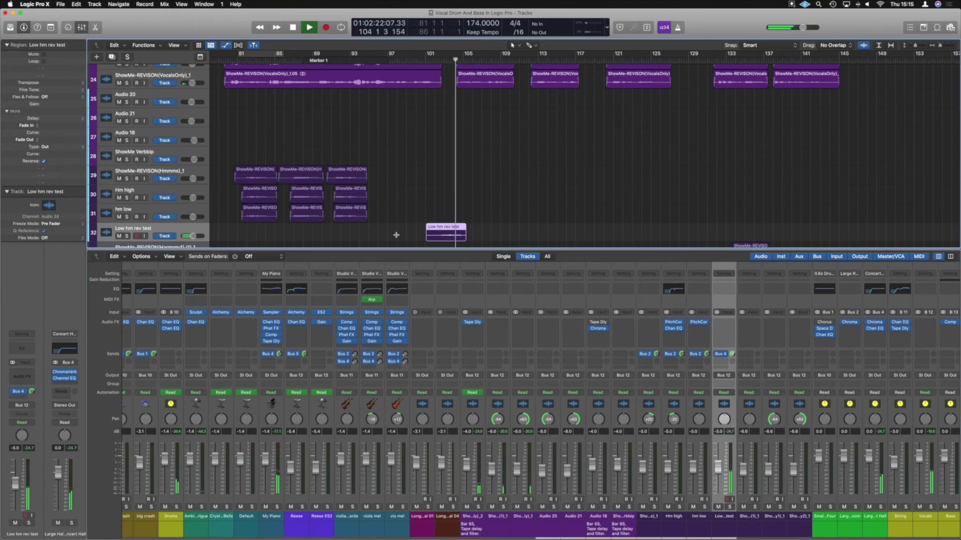
key("space")
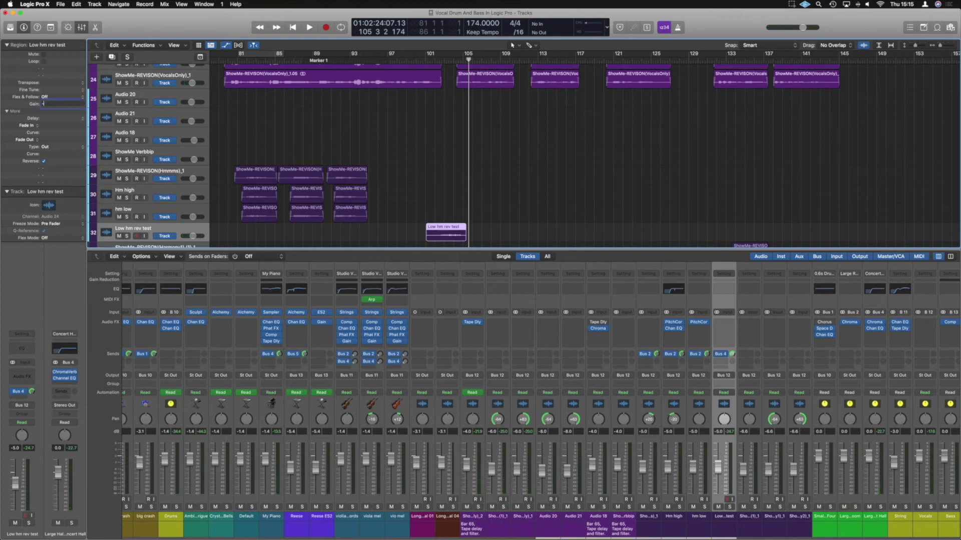
key("space")
key("super+Left")
key("super+Left")
key("super+Up")
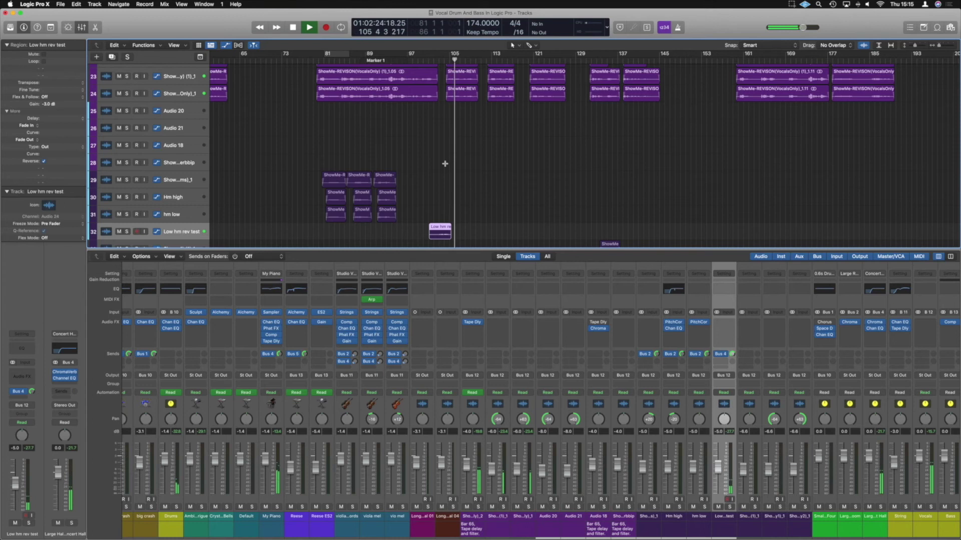
key("space")
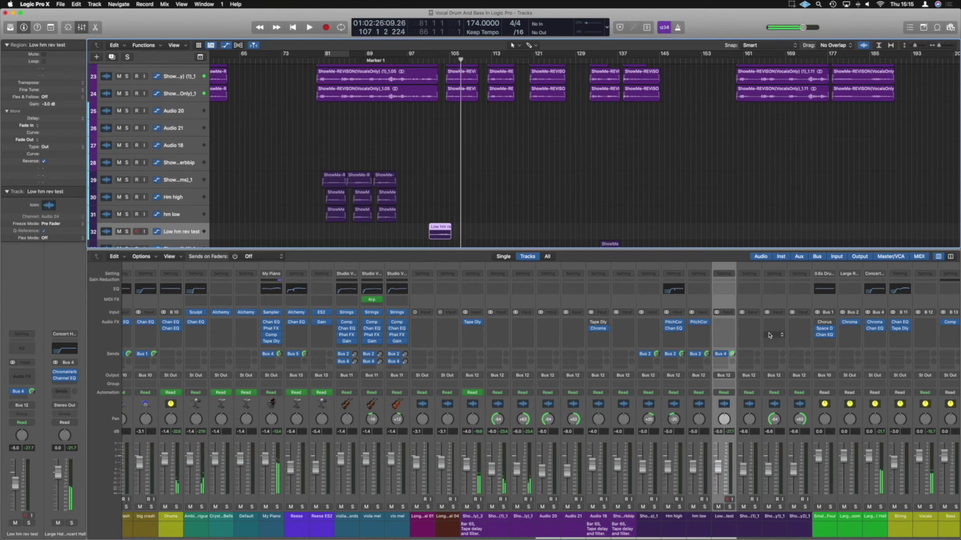
Step: Insert the stereo version of Stereo Delay on the Low hm rev test track
left_click(729, 323)
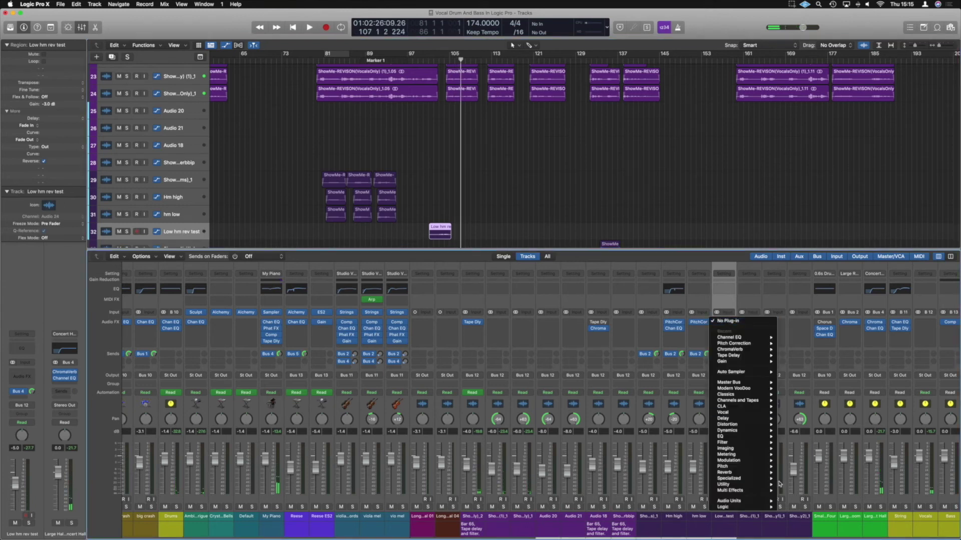
mouse_move(752, 422)
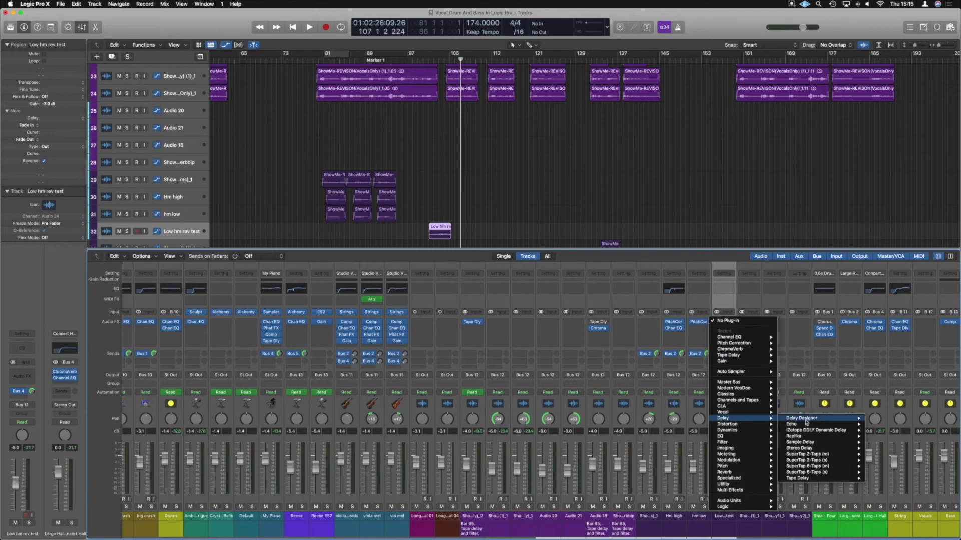
mouse_move(808, 450)
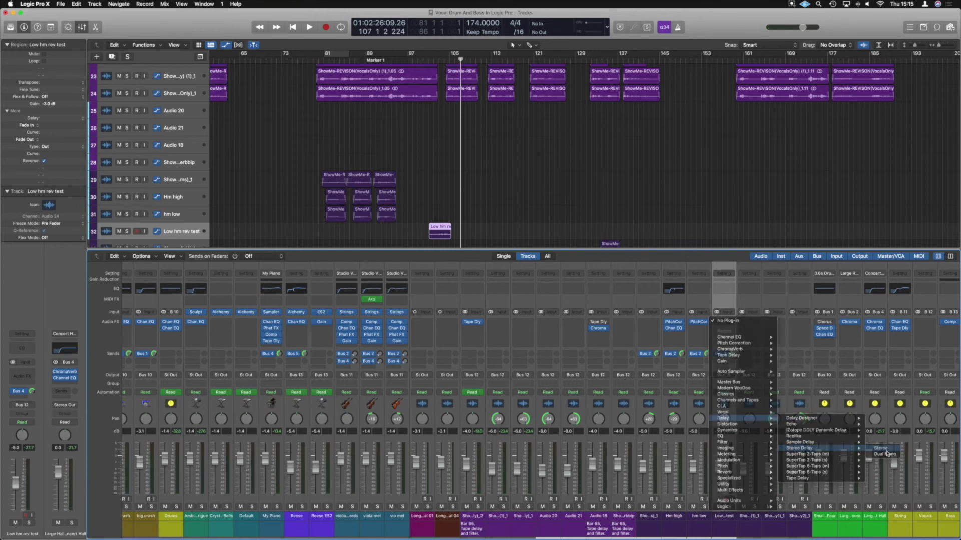
left_click(884, 449)
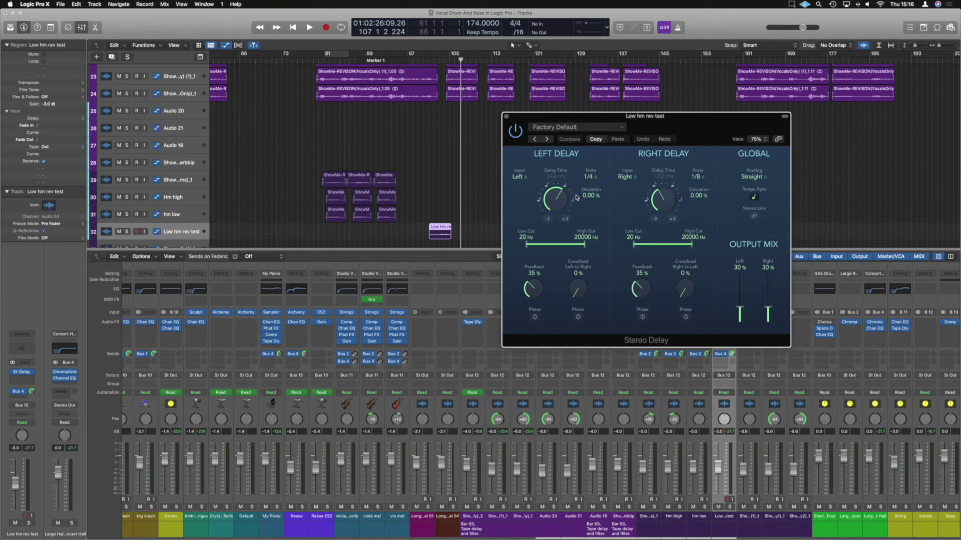
Step: Set the right delay to a 1/4 note with -5.33 % deviation, and the low cuts to 310 Hz left and 360 Hz right
left_click_drag(664, 203, 664, 206)
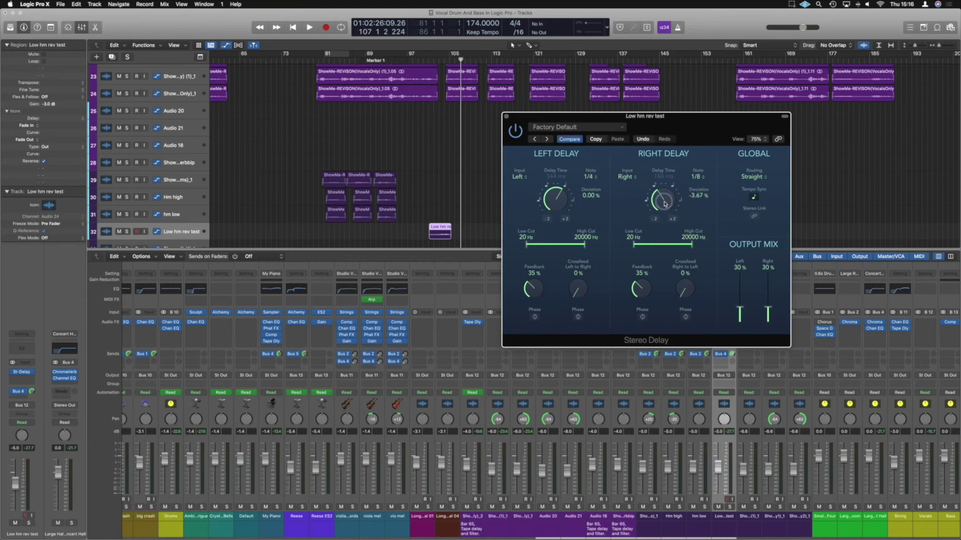
left_click(698, 177)
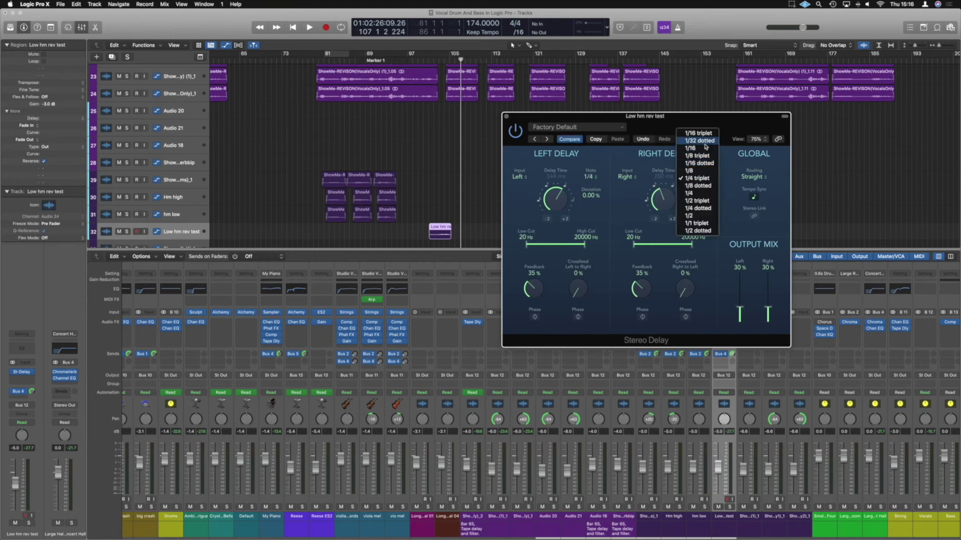
left_click(699, 194)
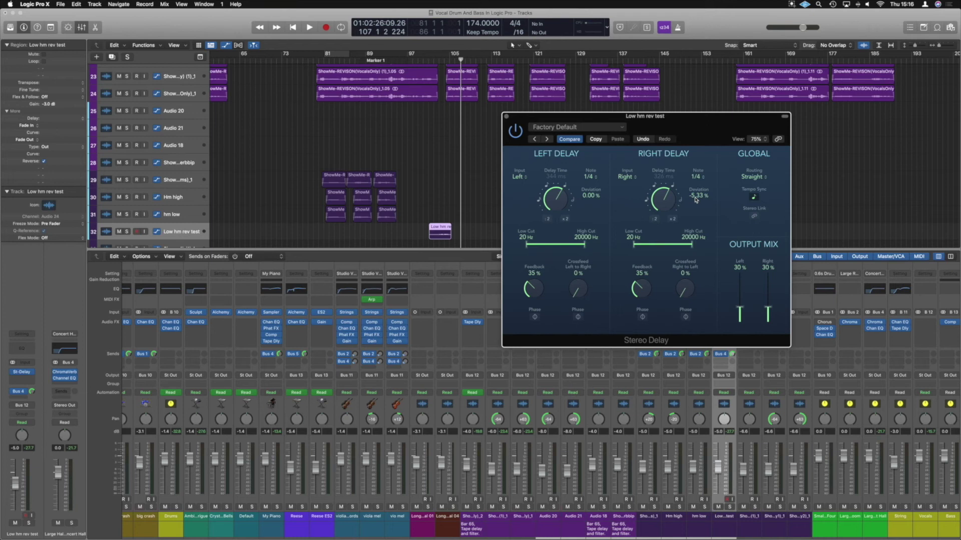
left_click_drag(526, 249, 550, 250)
left_click_drag(635, 251, 653, 248)
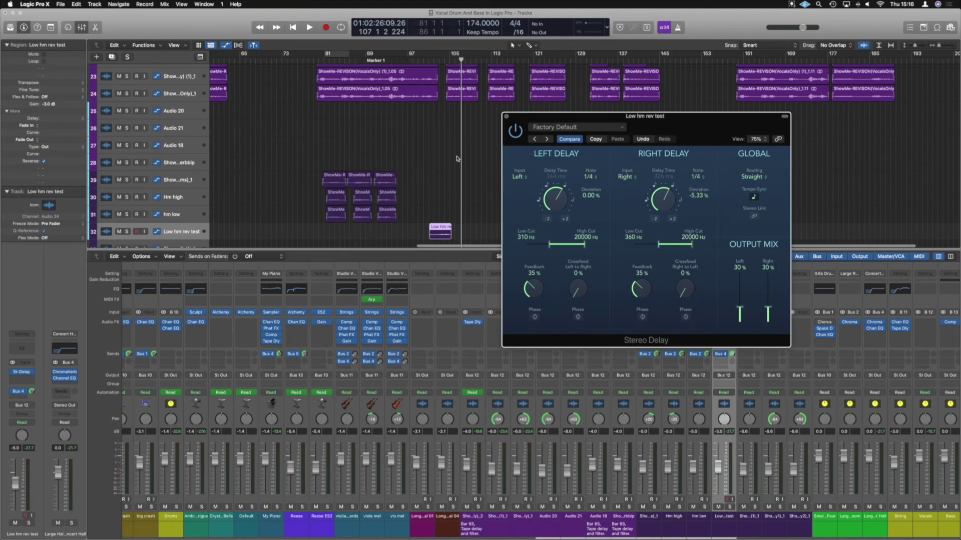
Step: Cycle bars 101 to 105 to listen to the delayed transition, and close the Stereo Delay window
key("c")
key("space")
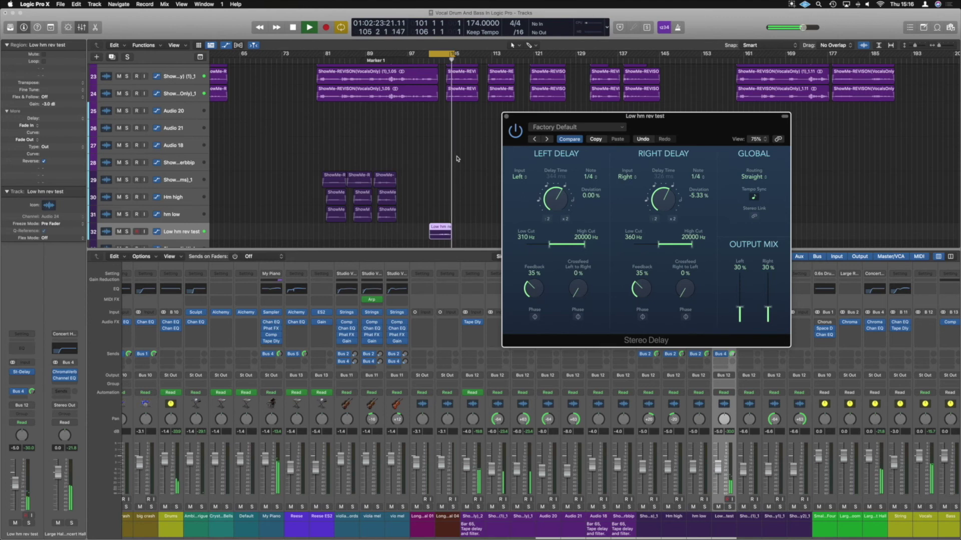
key("space")
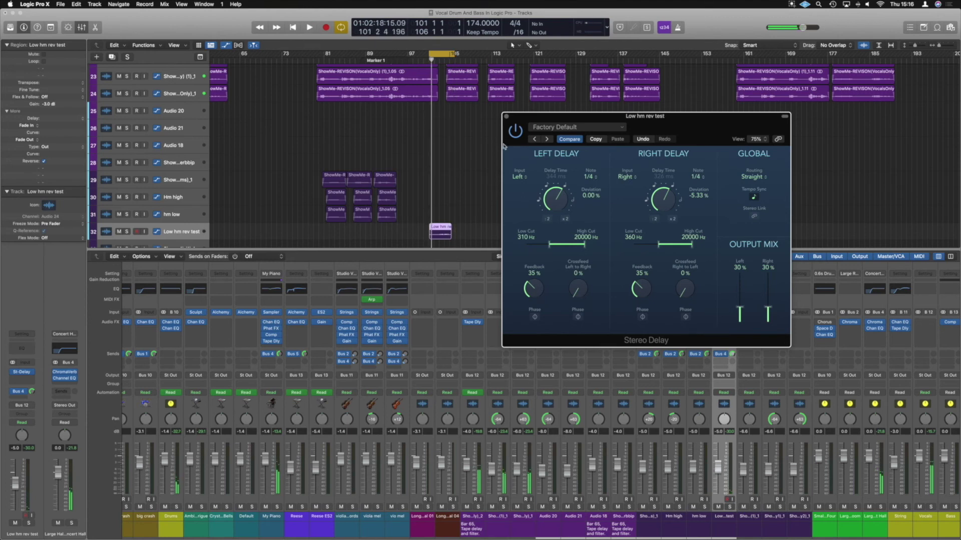
left_click(507, 117)
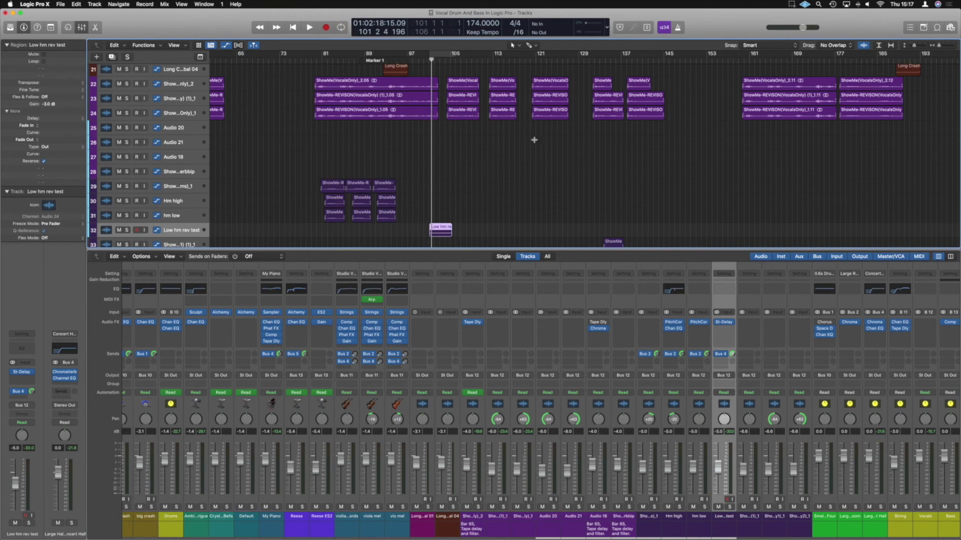
Step: Copy the middle group of Hmmms, Hm high and hm low regions to about bar 127 and play it
left_click(563, 58)
key("space")
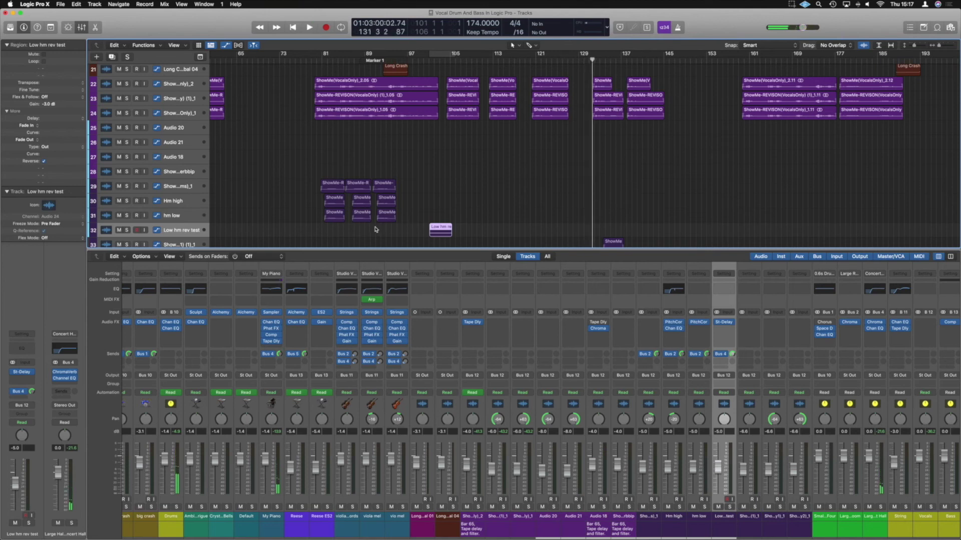
left_click_drag(366, 228, 579, 187)
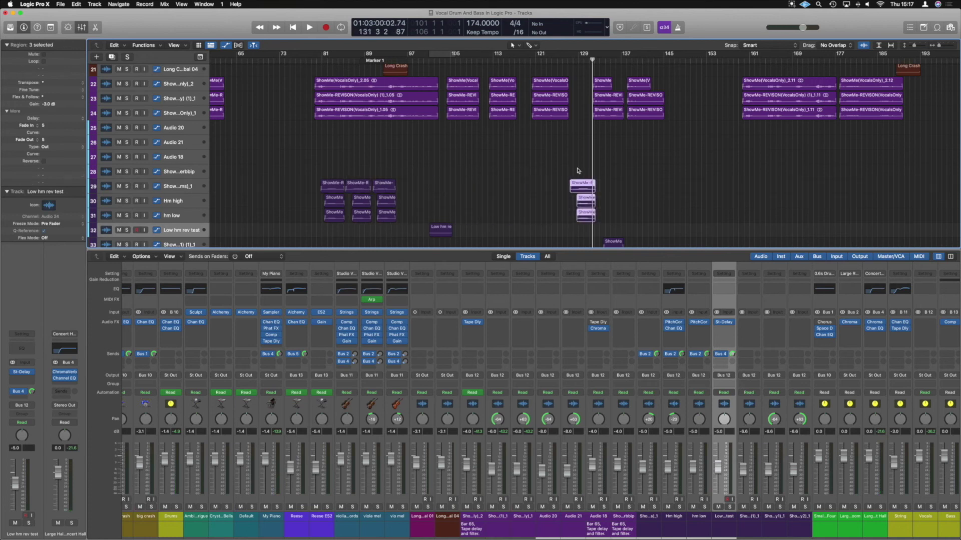
scroll(577, 170, "up", 5)
left_click(535, 62)
key("space")
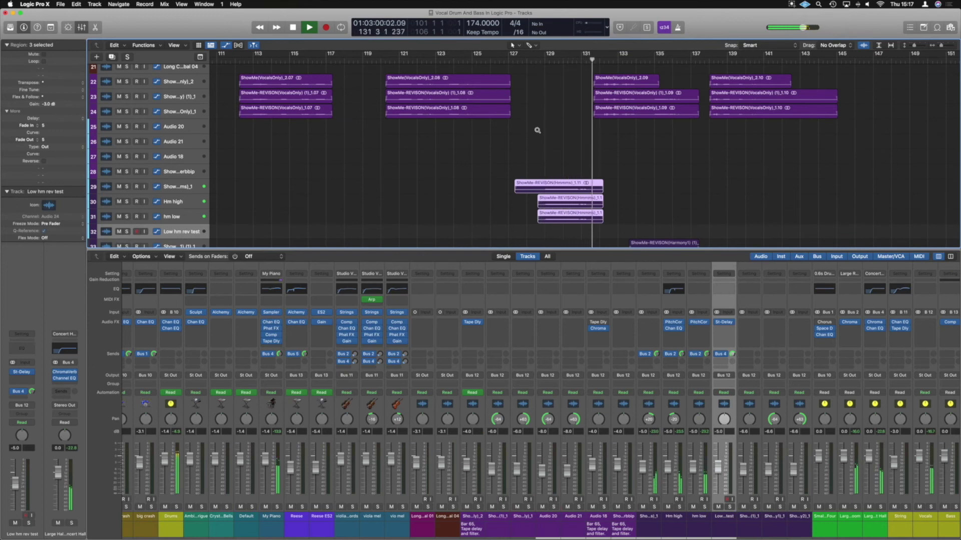
scroll(535, 125, "down", 5)
key("space")
Step: Copy the Low hm rev test region to about bar 125 on its own track and play from just before it
left_click(356, 222)
left_click_drag(331, 223, 555, 226)
scroll(535, 210, "up", 5)
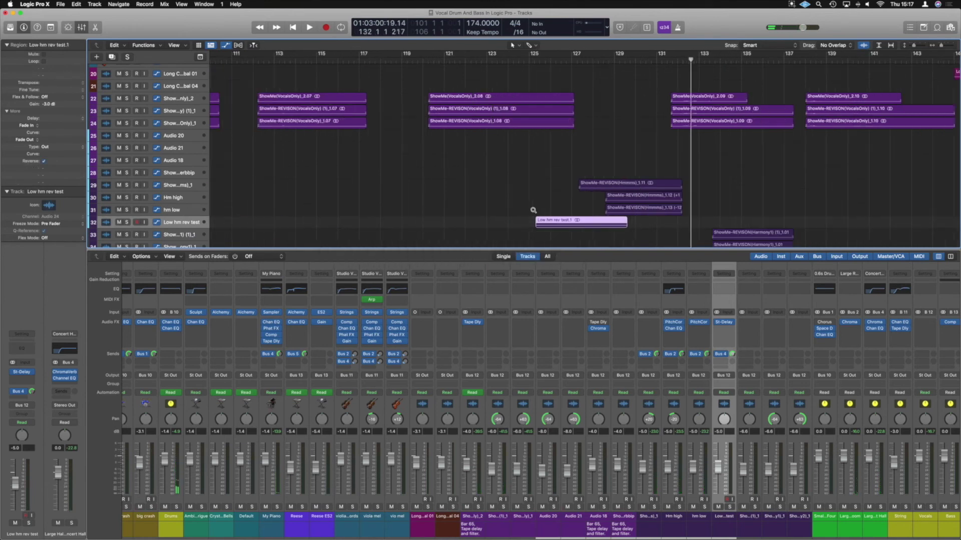
double_click(523, 58)
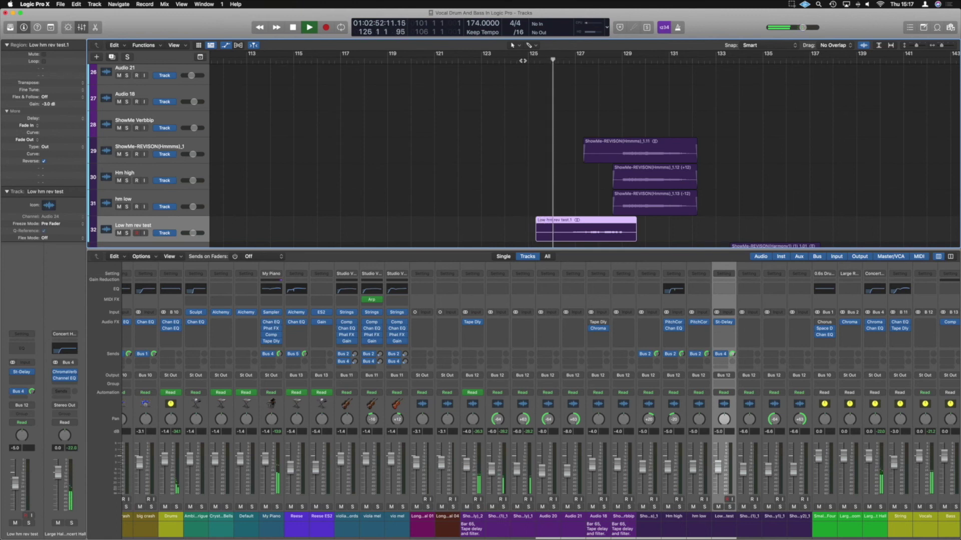
Step: Trim the start of the copied Hmmms region to match the octave harmonies at about bar 128, and play through to about bar 141
left_click_drag(586, 160, 614, 161)
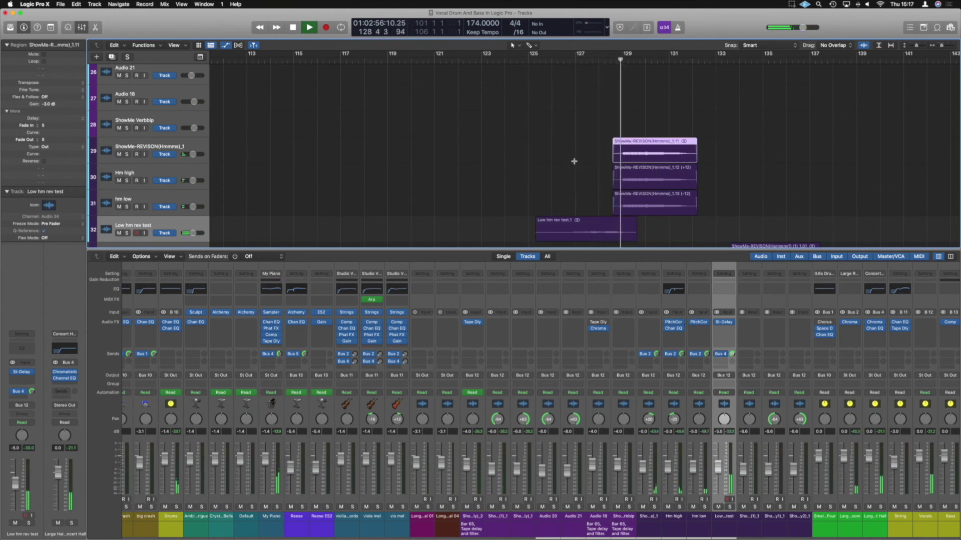
scroll(566, 145, "down", 2)
scroll(566, 145, "down", 4)
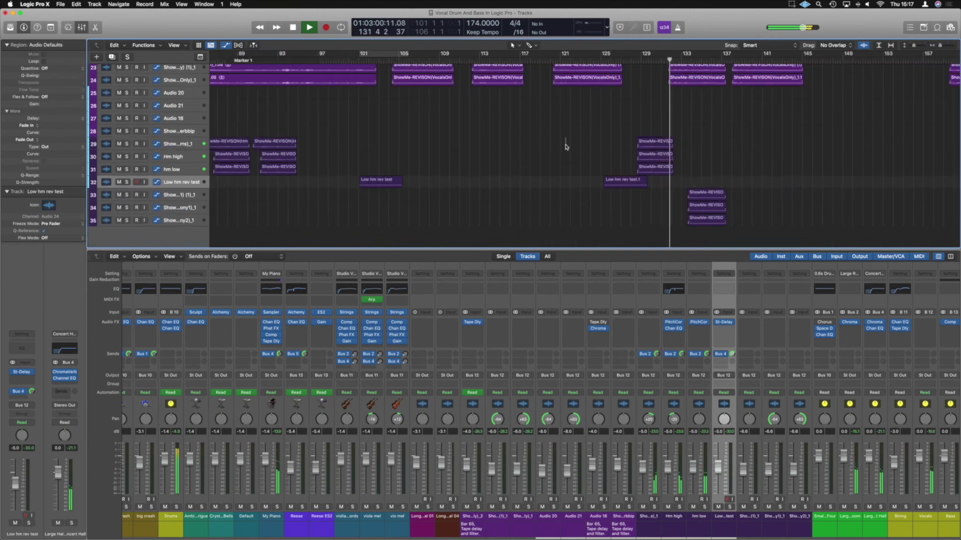
scroll(566, 145, "down", 1)
scroll(566, 145, "down", 4)
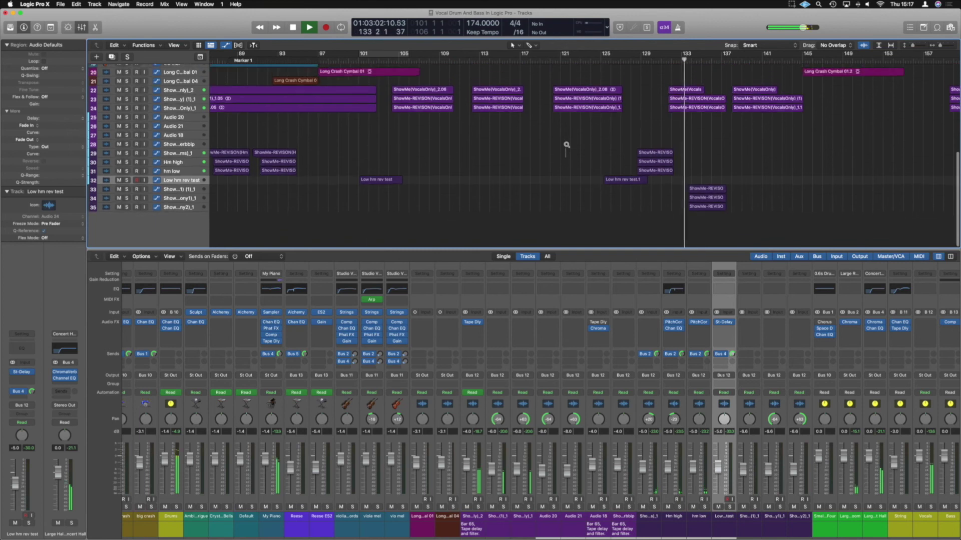
scroll(567, 147, "down", 2)
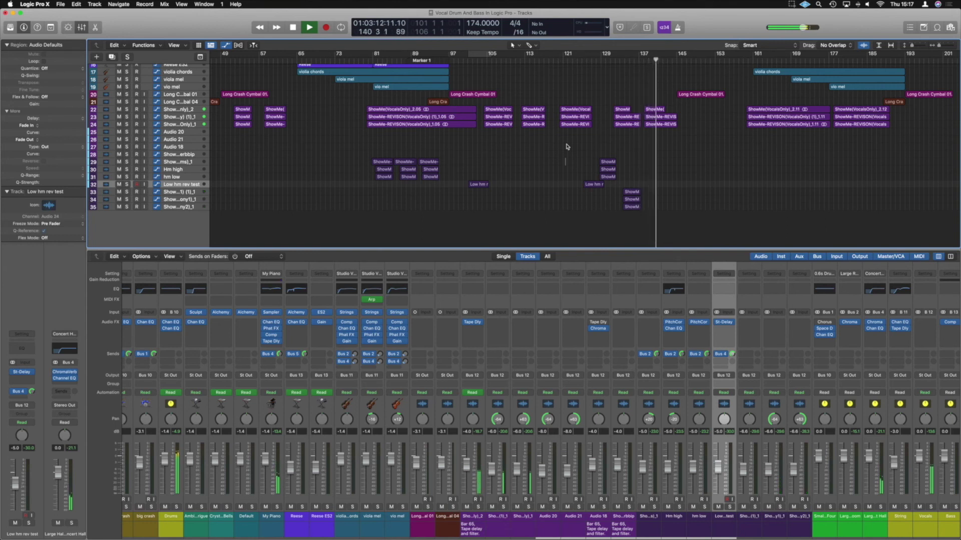
key("space")
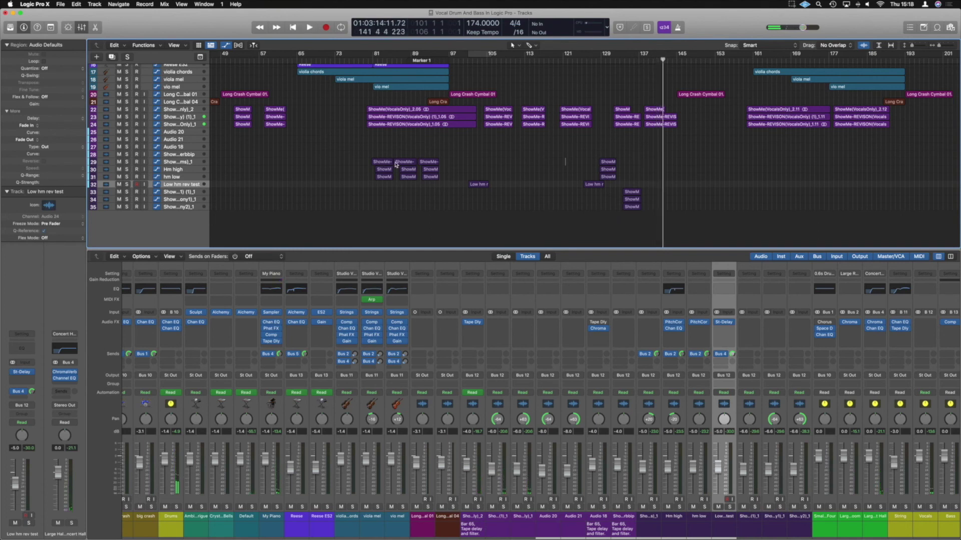
Step: Copy the first Hmmms region to the ShowMe Verbbip track at about bar 135 and play from there
left_click_drag(379, 165, 639, 156)
scroll(638, 157, "up", 3)
key("super+Down")
key("super+Down")
key("super+Down")
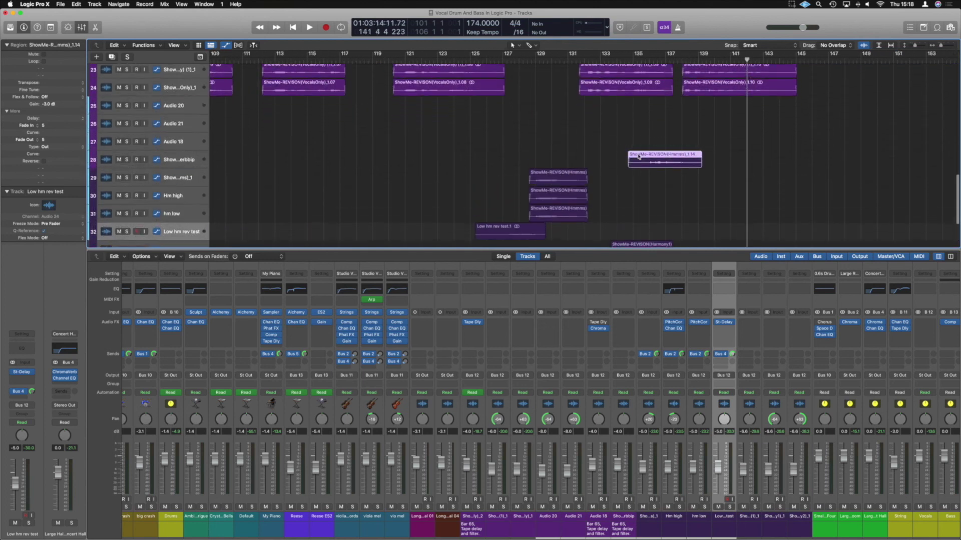
left_click_drag(659, 154, 674, 155)
left_click(645, 61)
key("space")
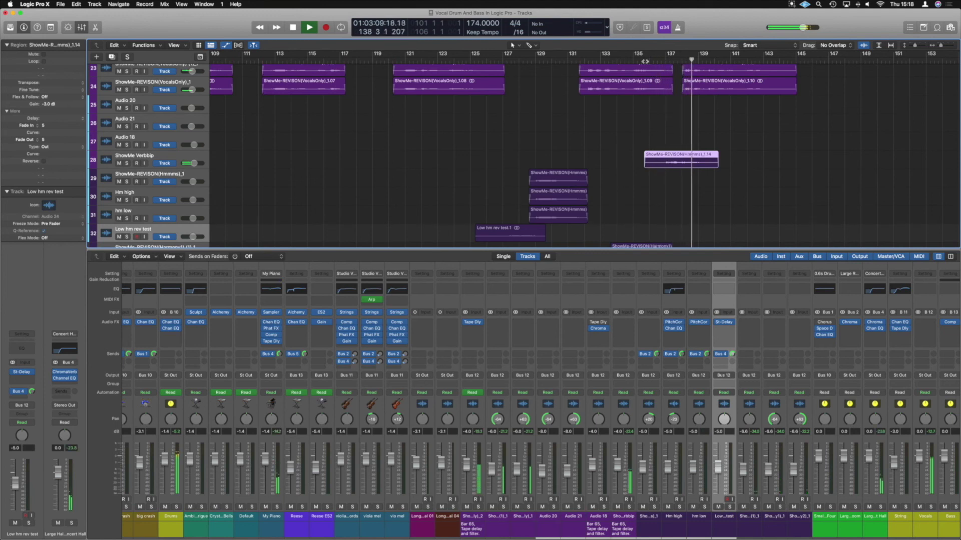
left_click(643, 61)
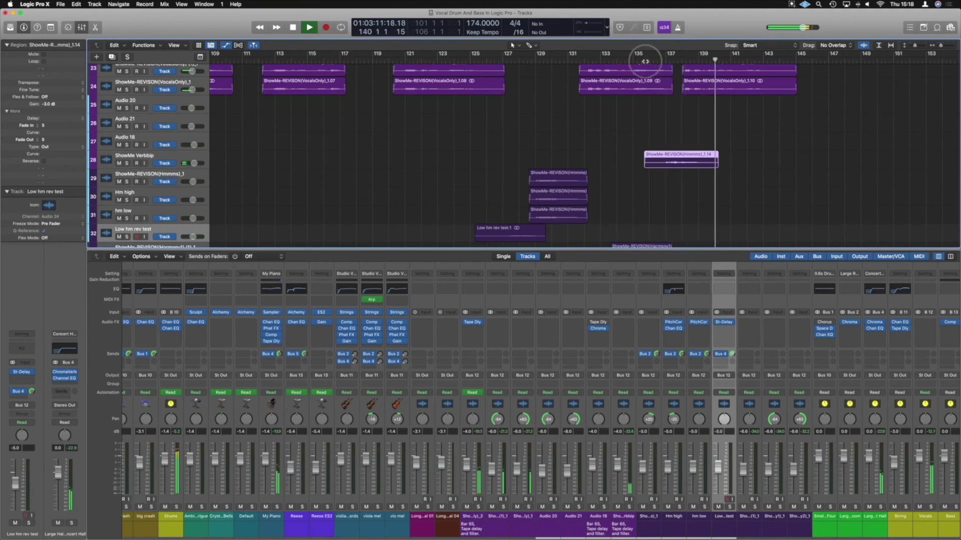
Step: Set a cycle range from bar 138 to bar 140 beat 2 over the lead vocal phrase
scroll(689, 110, "up", 5)
scroll(689, 111, "up", 8)
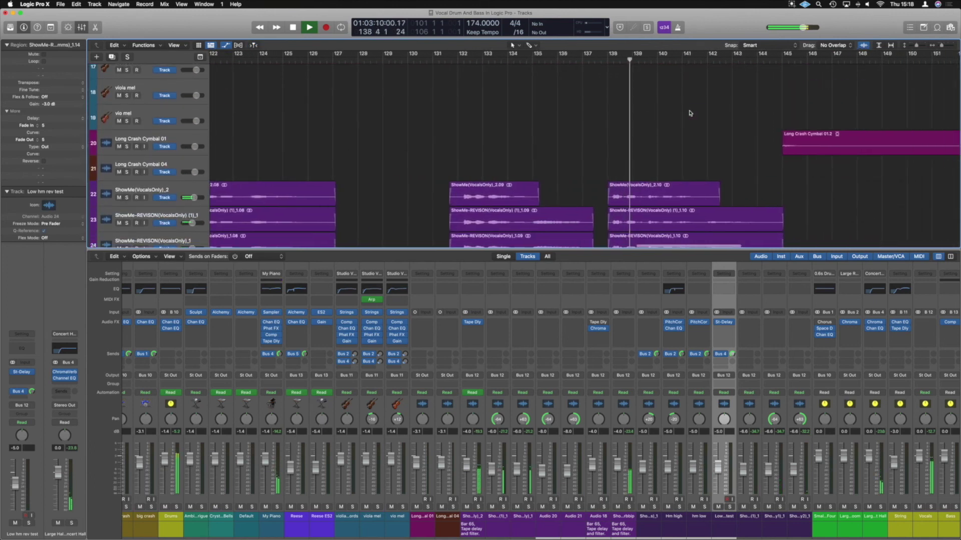
scroll(690, 112, "down", 2)
scroll(689, 111, "up", 5)
key("space")
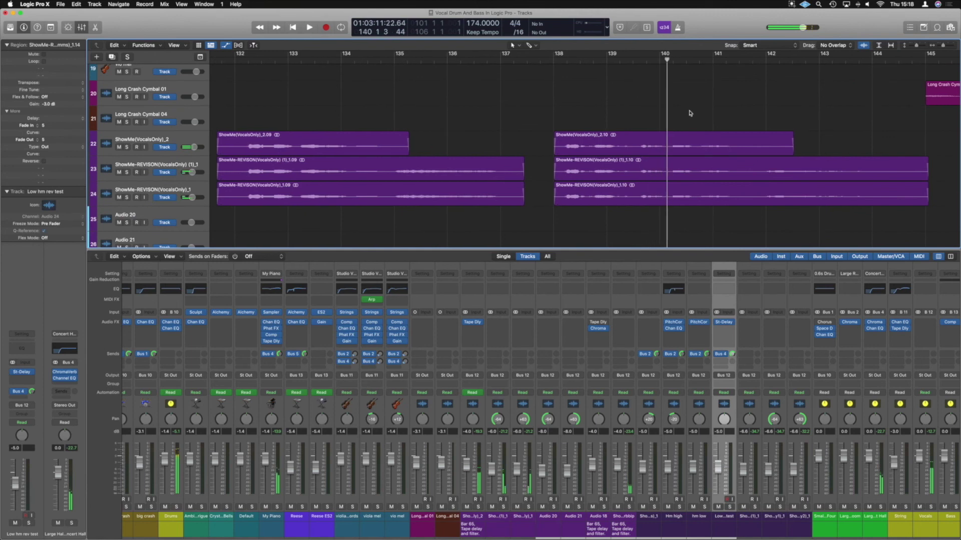
key("super+Right")
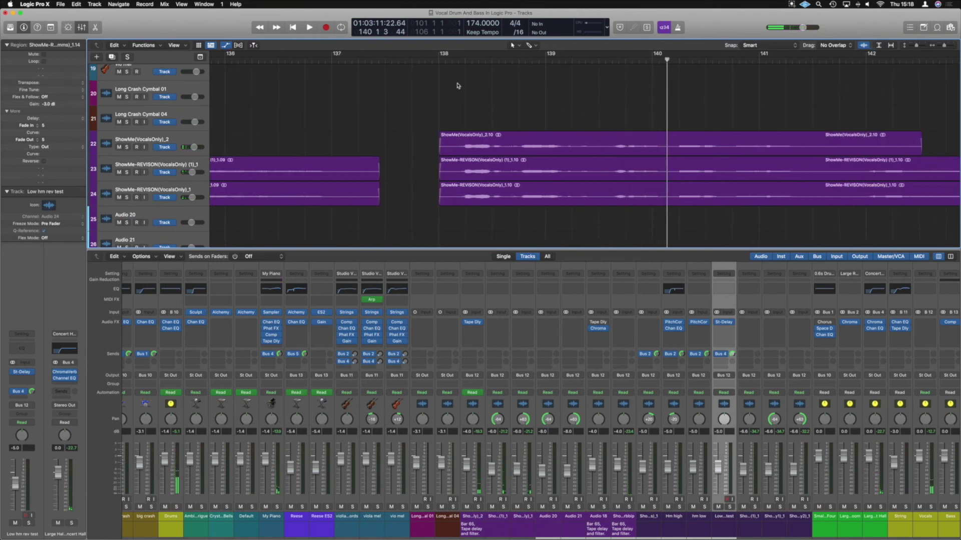
left_click_drag(439, 57, 692, 58)
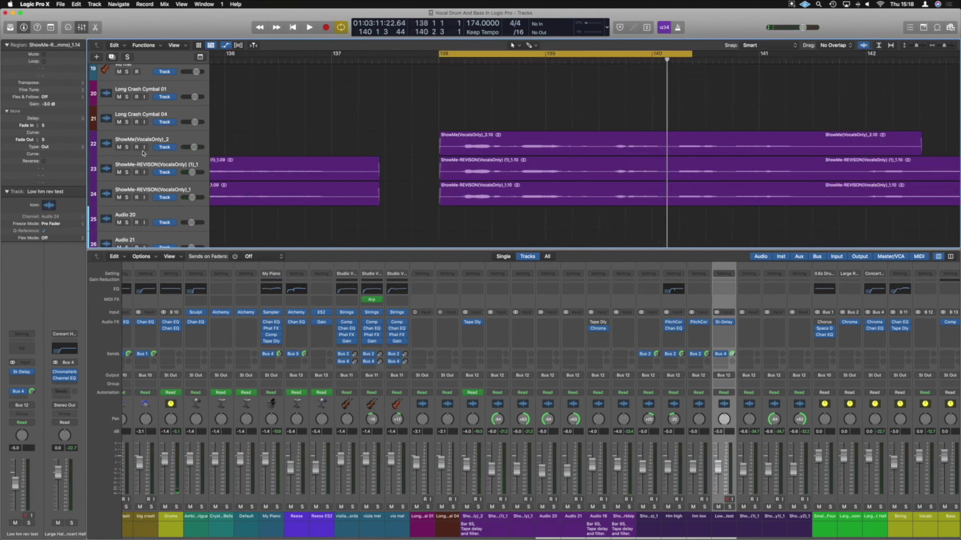
Step: Solo the three ShowMe VocalsOnly tracks and play the cycled phrase
left_click(127, 147)
key("space")
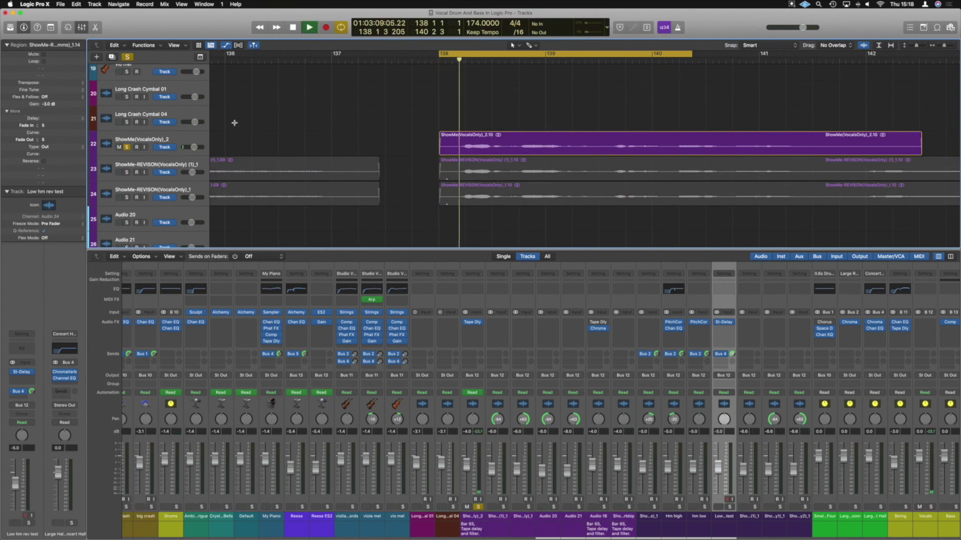
left_click(127, 172)
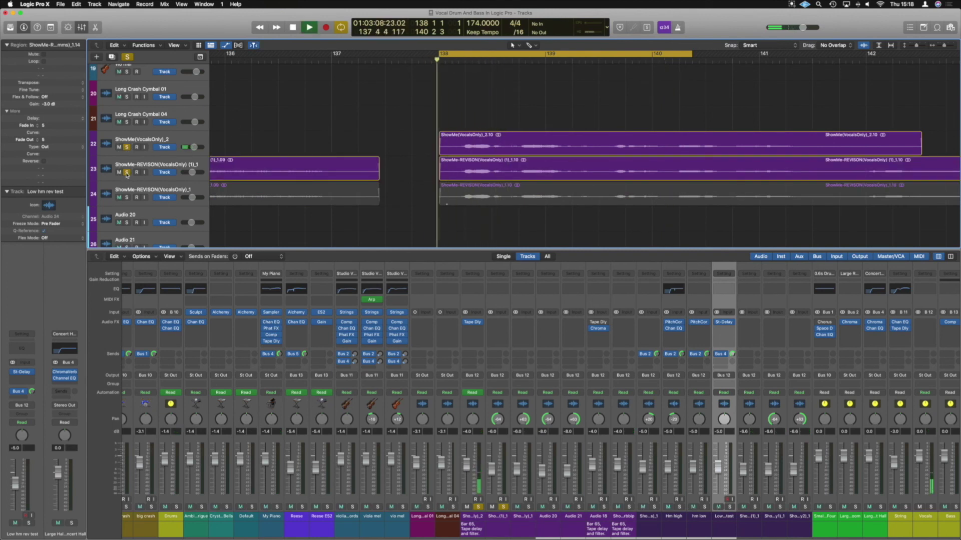
left_click(127, 197)
key("space")
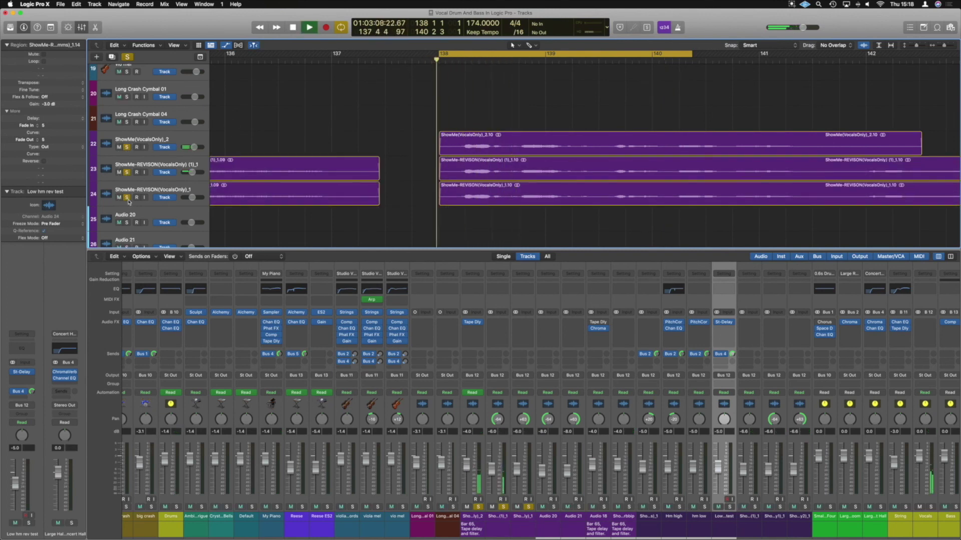
Step: Set a short cycle range from 138 1 4 to 138 2 1 at the lead vocal's onset and play it briefly
key("space")
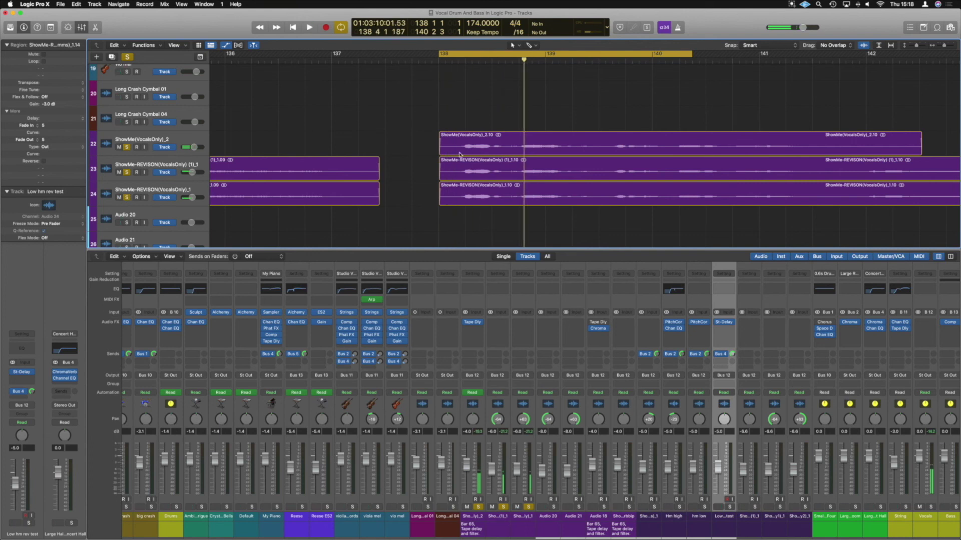
key("super+Right")
key("super+Right")
key("super+Right")
key("a")
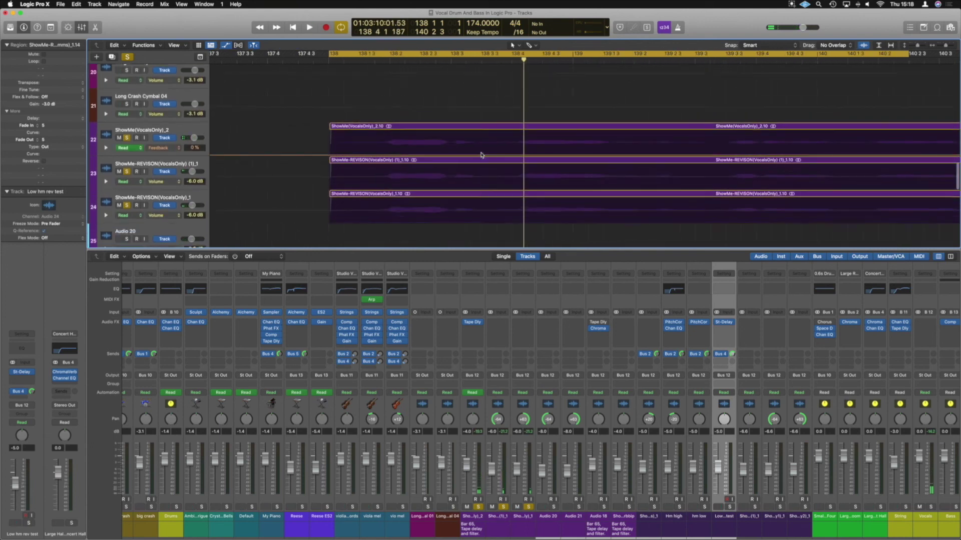
key("a")
key("super+Down")
key("super+Down")
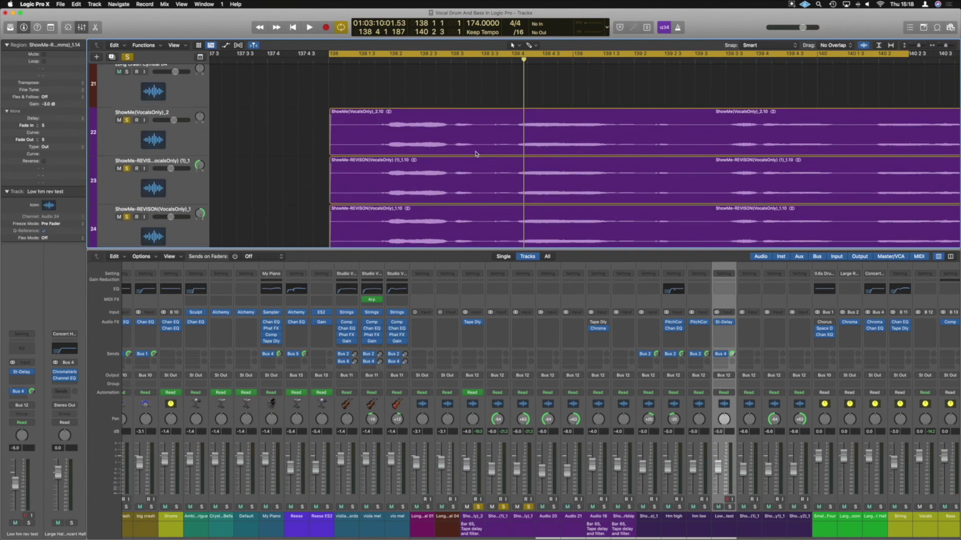
key("super+Down")
left_click_drag(379, 55, 392, 56)
key("space")
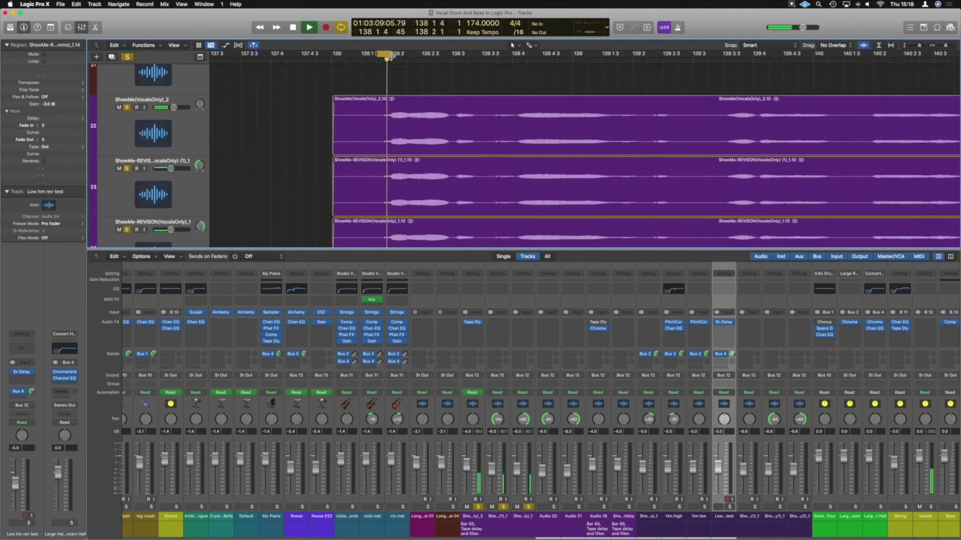
key("space")
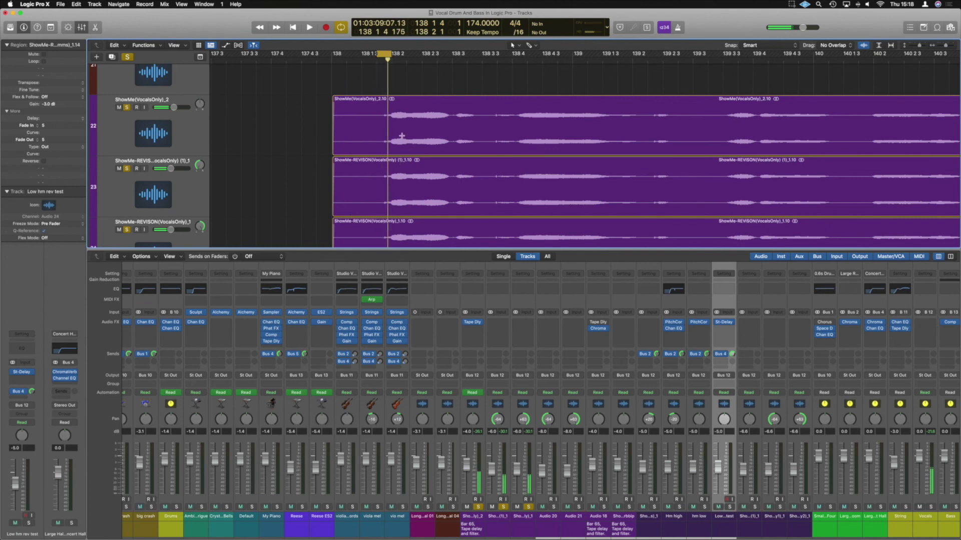
Step: Trim the starts of the three ShowMe VocalsOnly regions together to about 138 1 4 121, where the vocal begins
key("super+Up")
key("super+Left")
left_click_drag(327, 93, 346, 209)
key("super+Right")
key("super+Right")
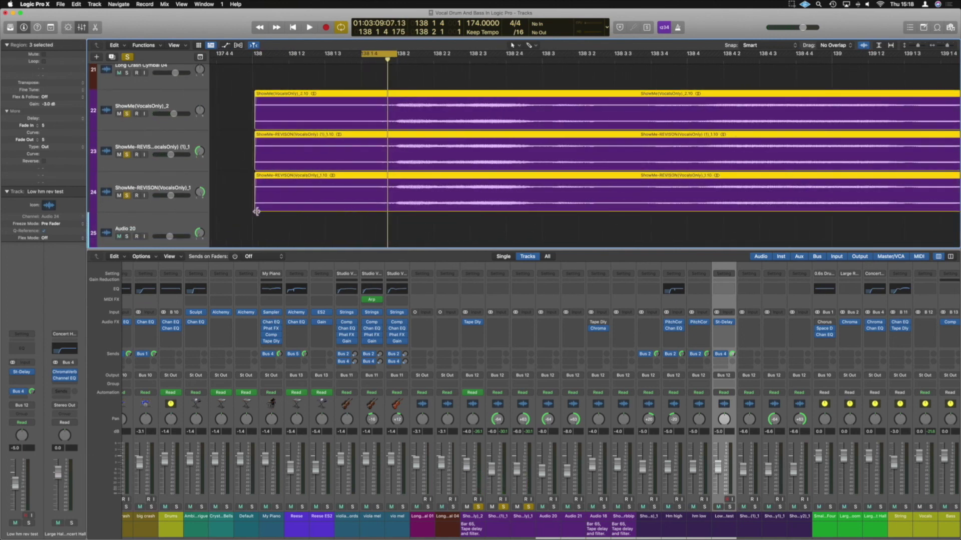
left_click_drag(257, 210, 386, 208)
key("super+Left")
key("super+Left")
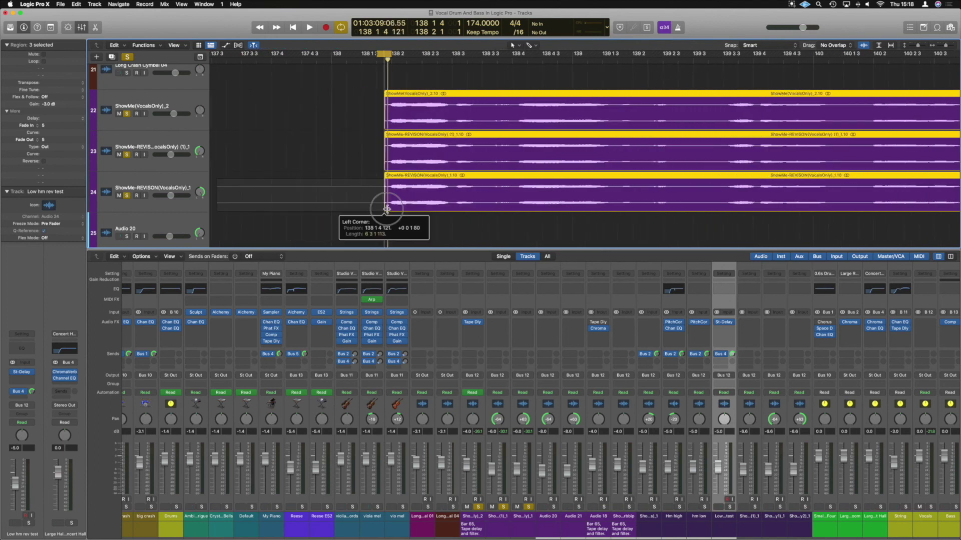
left_click(373, 92)
Step: Turn off cycling and the track solos, and play the full mix through the trimmed vocal phrase to about bar 149
key("super+Up")
key("super+Up")
key("super+Up")
key("super+Up")
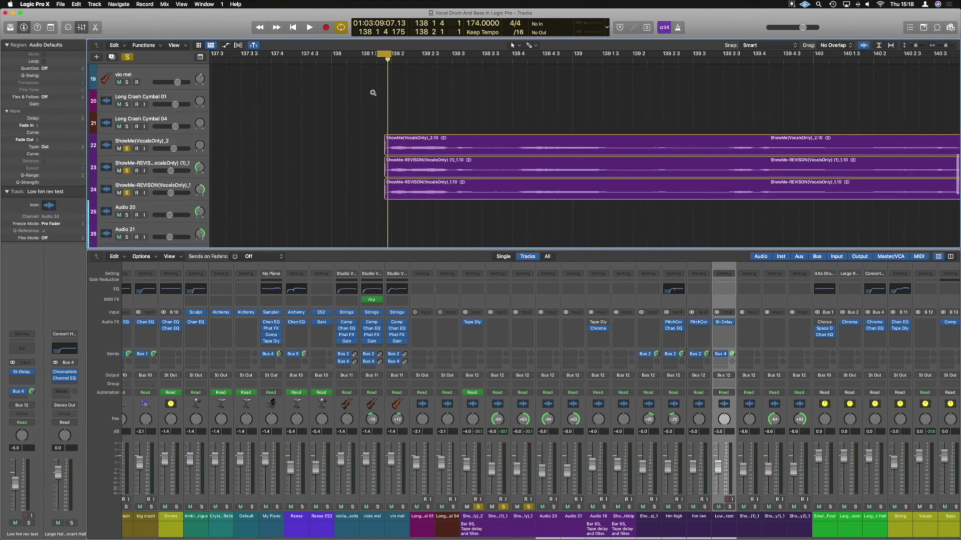
key("c")
key("space")
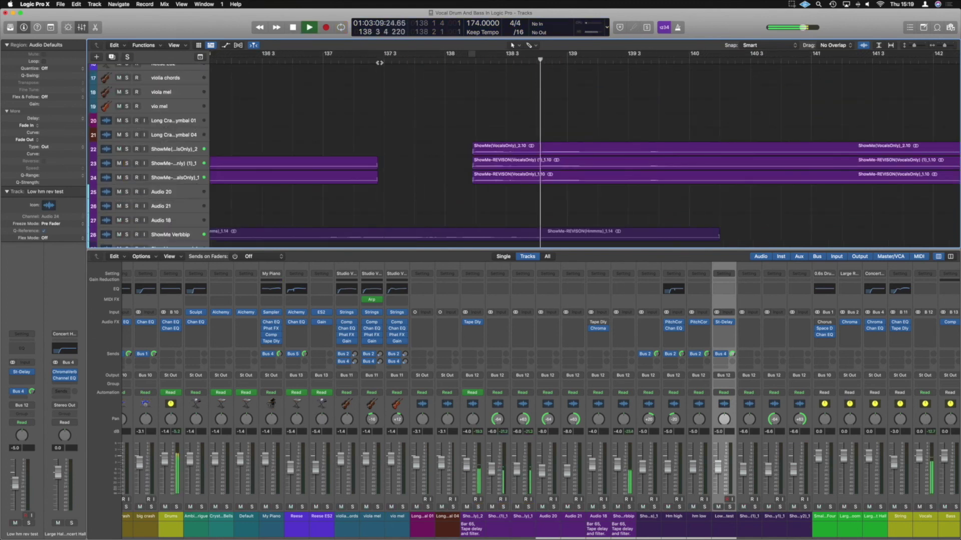
key("super+Left")
key("super+Left")
key("super+Left")
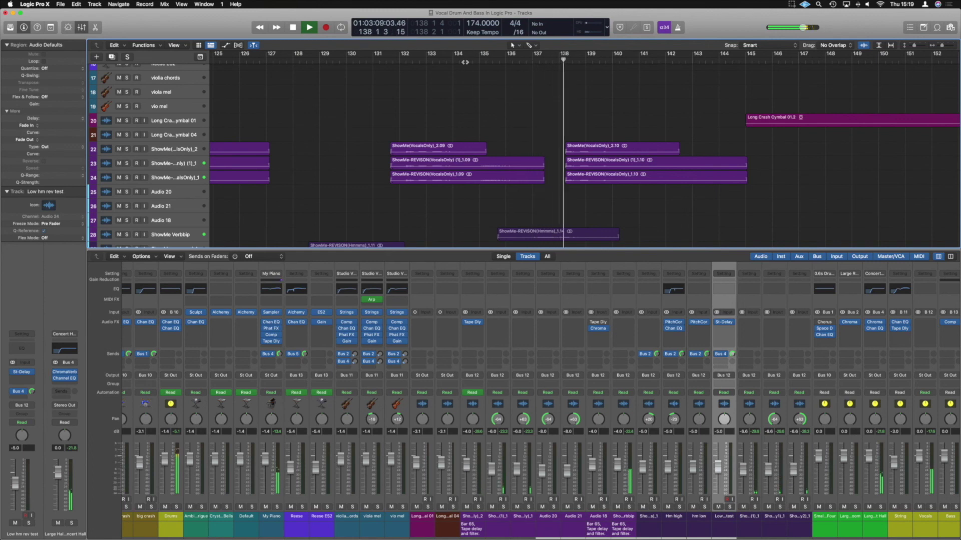
key("z")
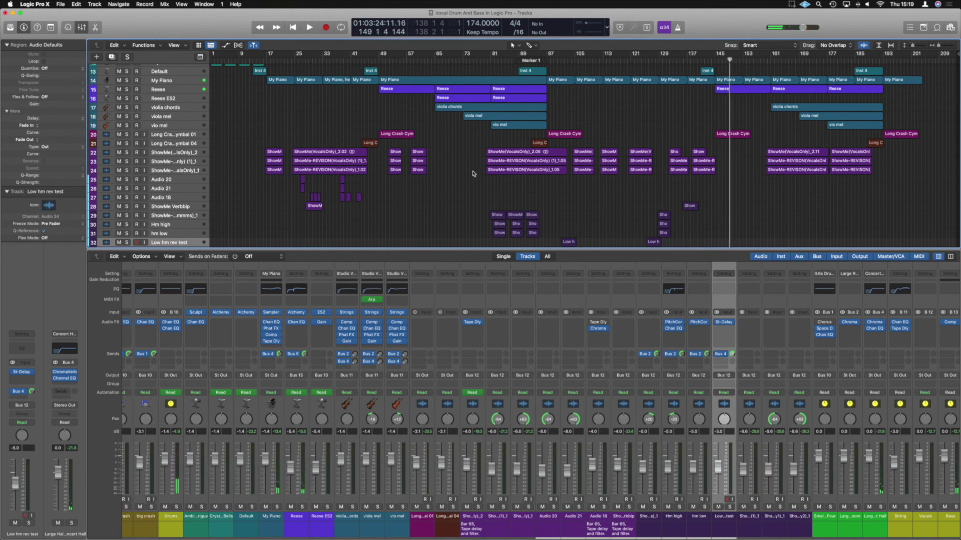
scroll(547, 202, "down", 2)
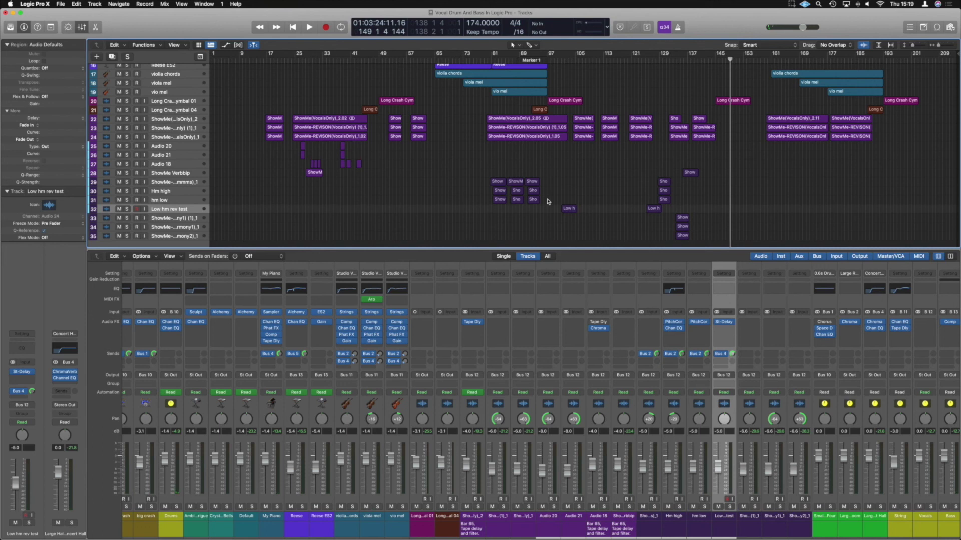